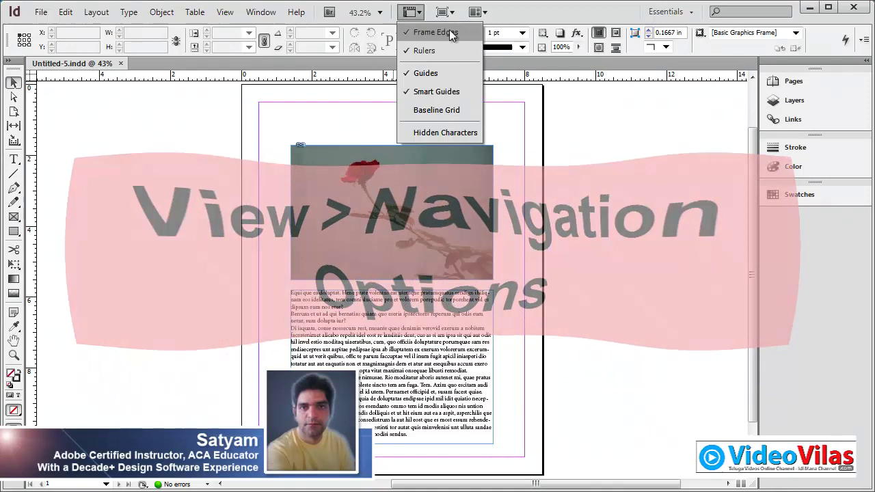
Try the Preview and Bleed screen modes from the Screen Mode list.
click(445, 11)
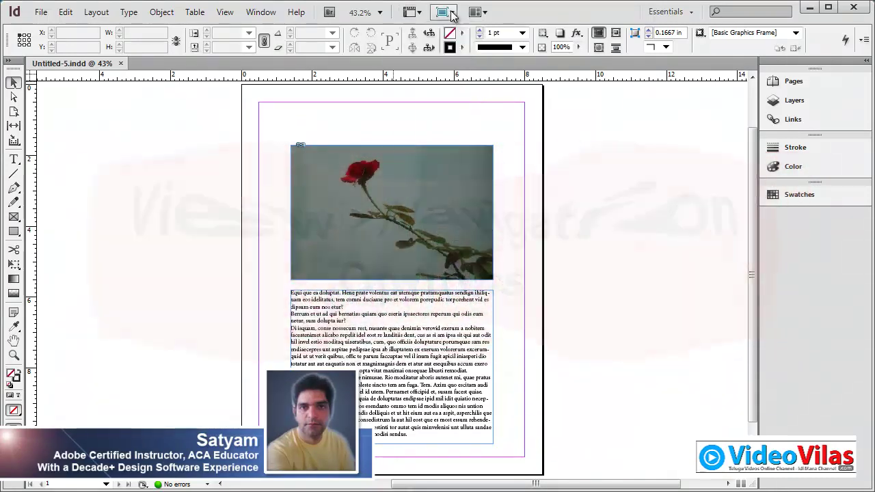
click(451, 15)
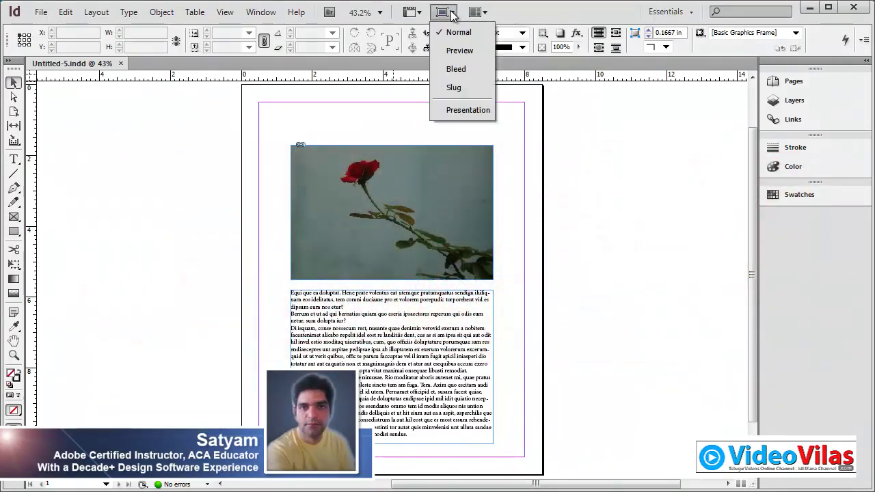
click(468, 50)
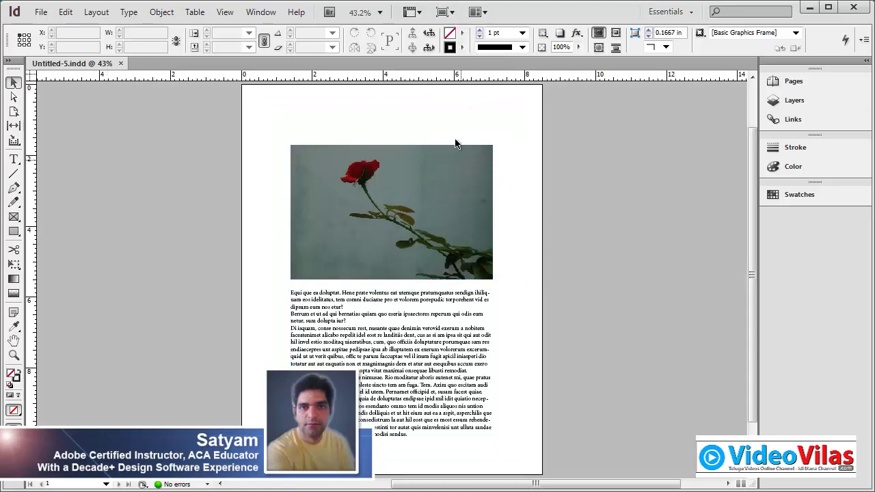
click(447, 13)
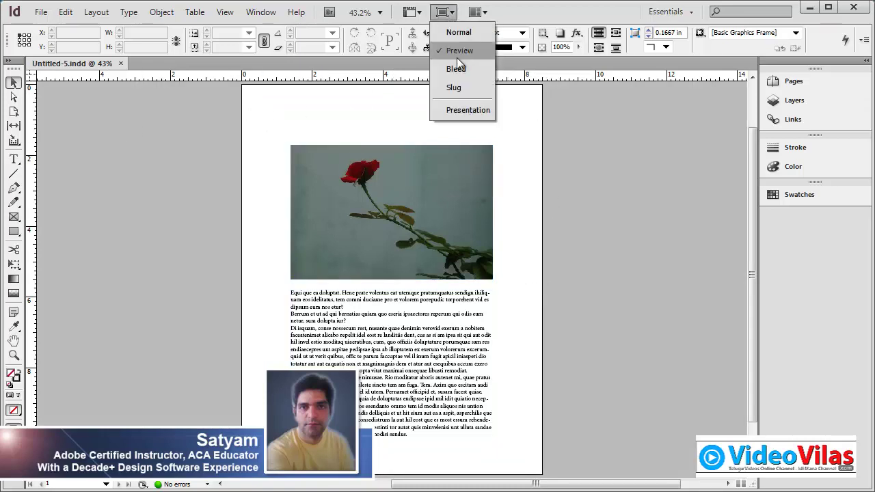
click(456, 68)
click(451, 10)
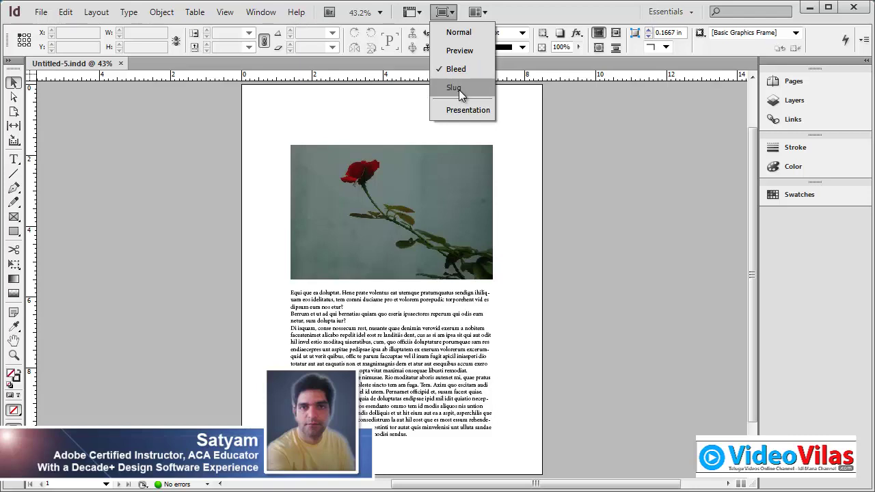
click(463, 49)
Toggle between Normal and Preview, settle on Normal, and zoom out to 25%.
click(450, 13)
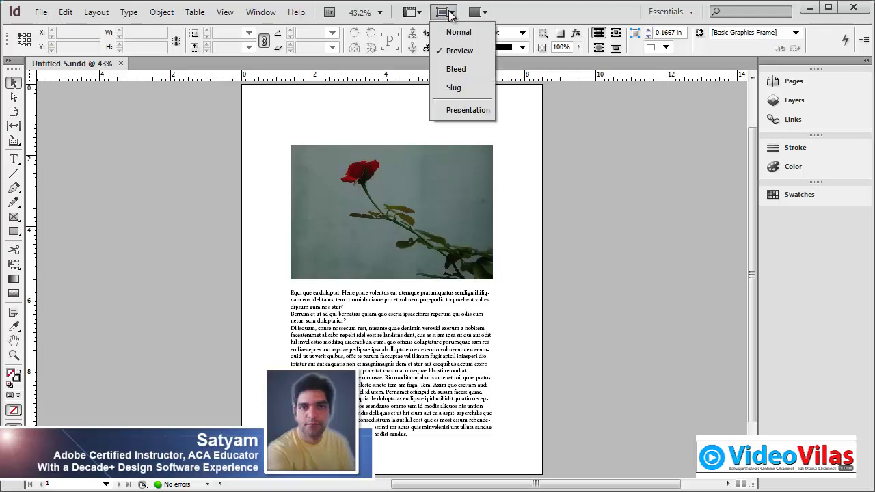
click(459, 31)
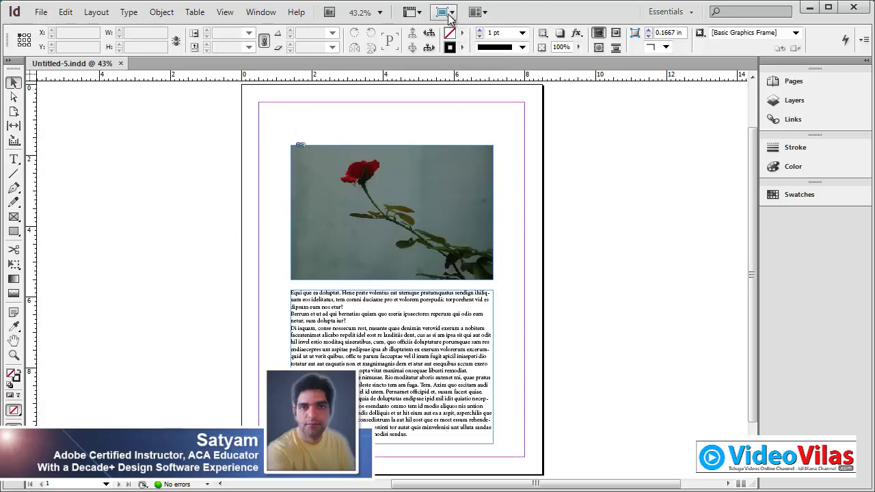
click(448, 13)
click(460, 52)
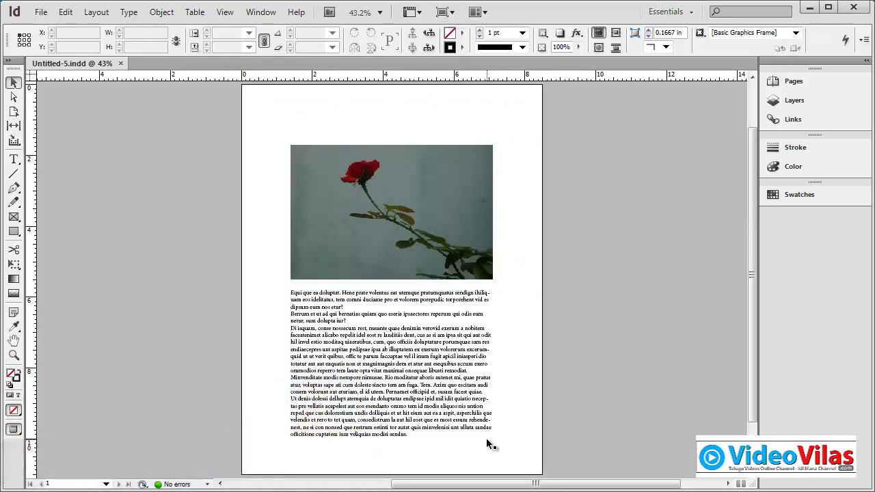
click(445, 12)
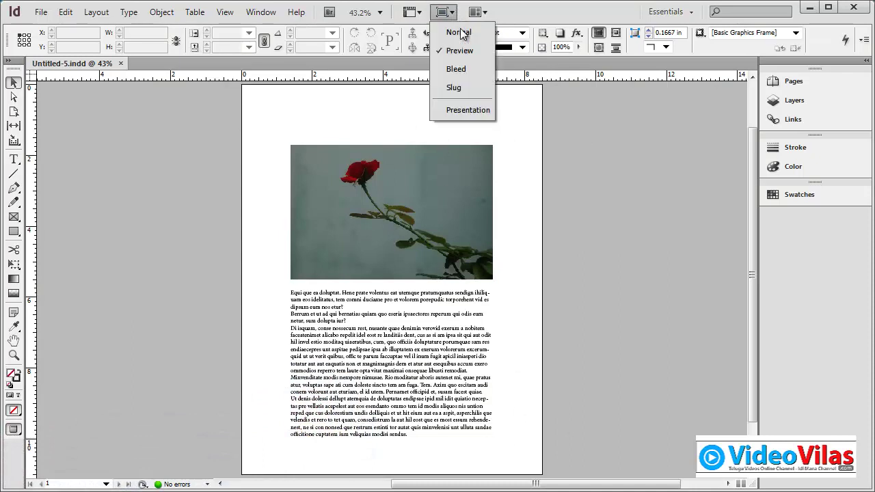
click(459, 33)
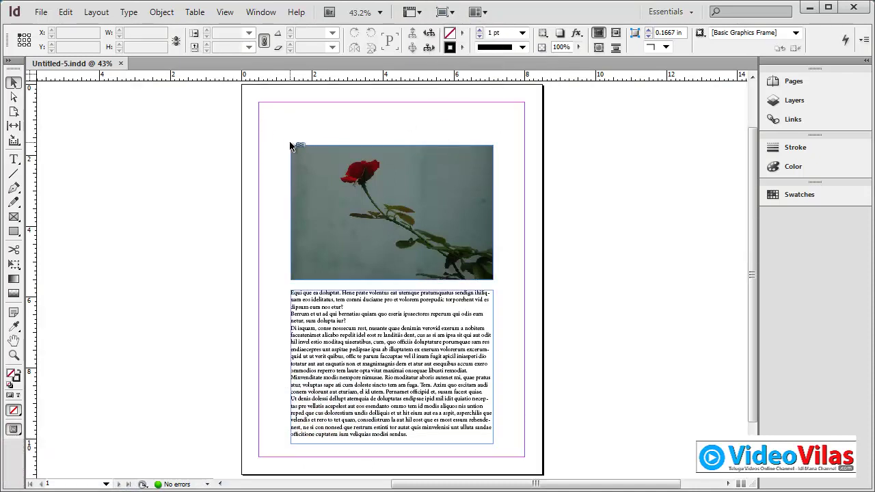
key(ctrl+minus)
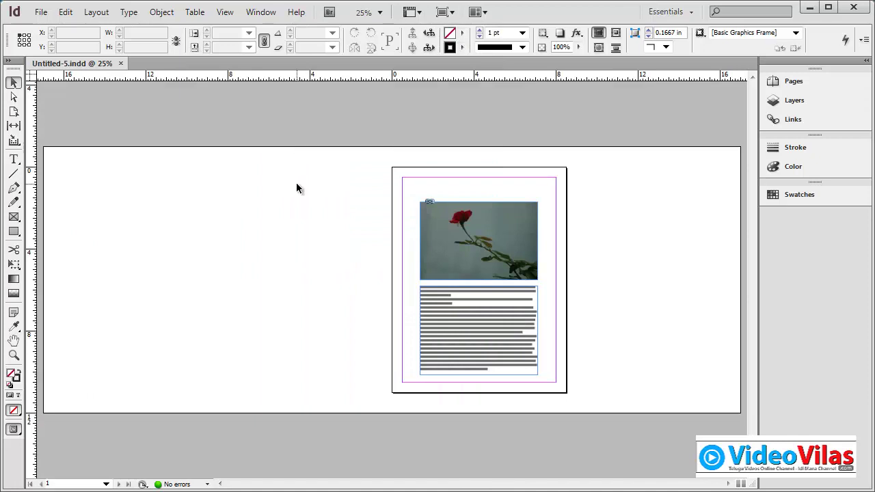
Draw a rectangle over the whole page and bleed and fill it with cyan.
click(14, 231)
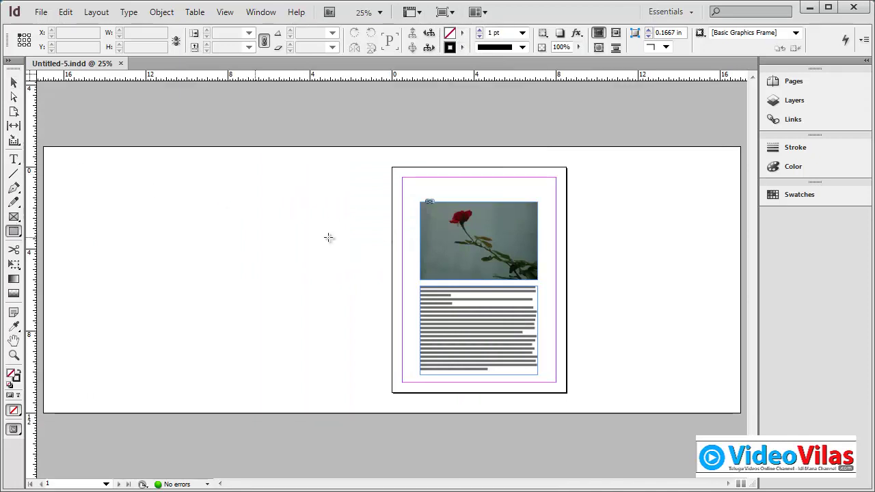
mouse_move(388, 160)
mouse_down()
mouse_move(576, 405)
mouse_move(571, 397)
mouse_up()
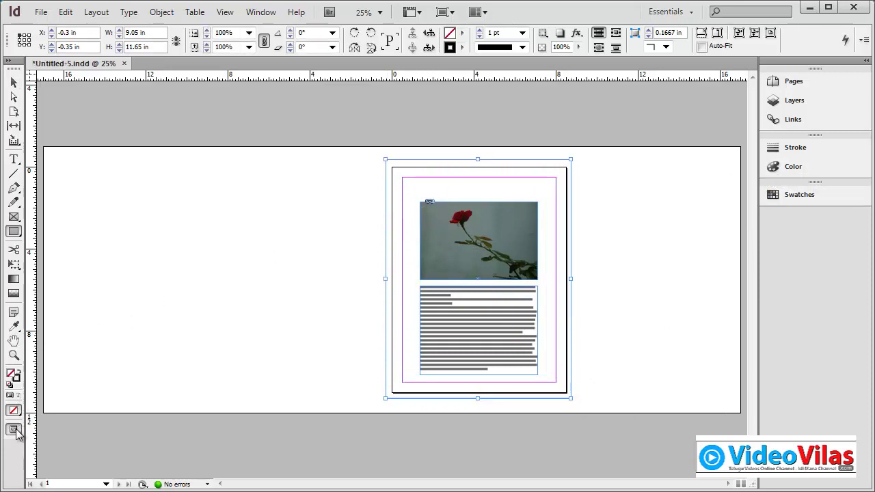
double_click(14, 375)
drag(474, 203, 499, 209)
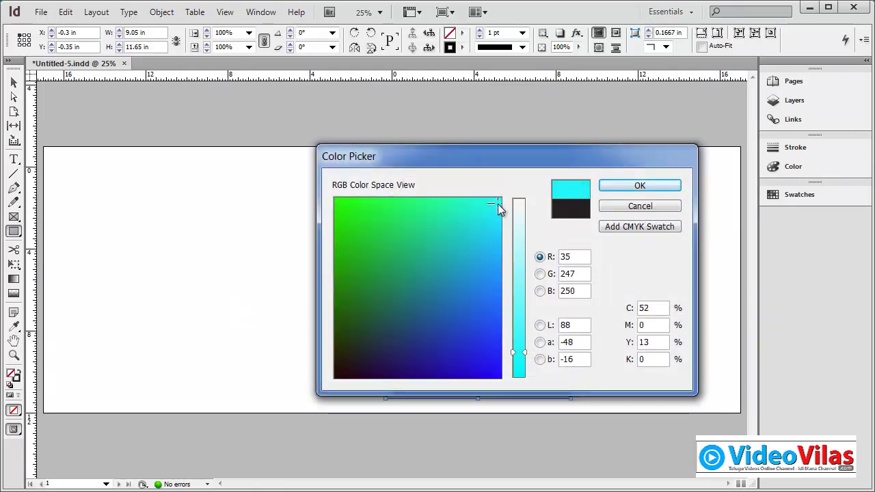
click(618, 188)
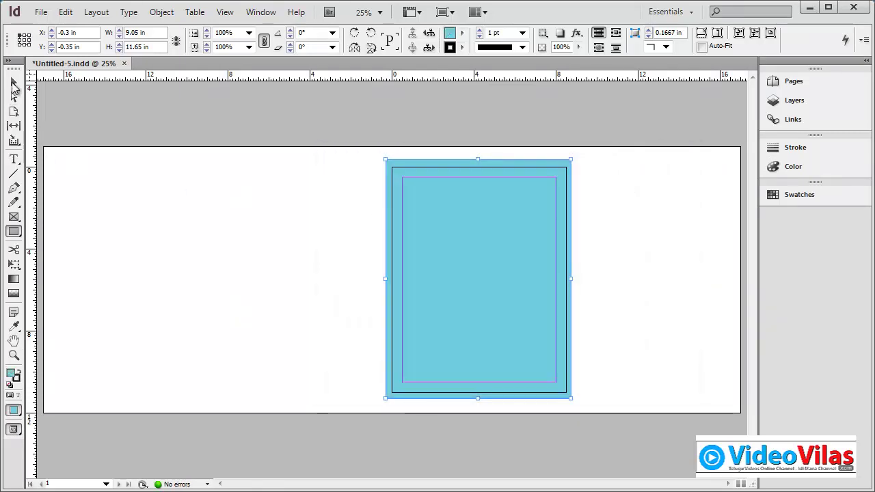
Send the cyan rectangle to the back, behind the rose photo and text.
click(13, 84)
right_click(458, 197)
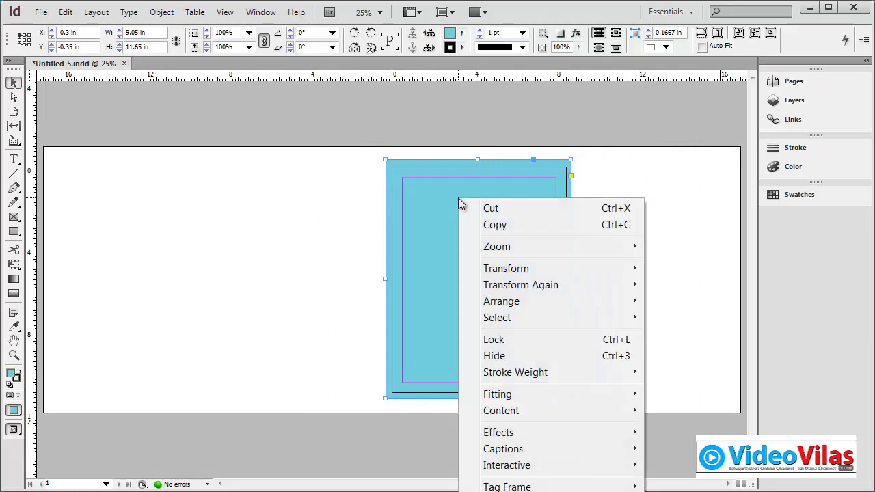
mouse_move(501, 301)
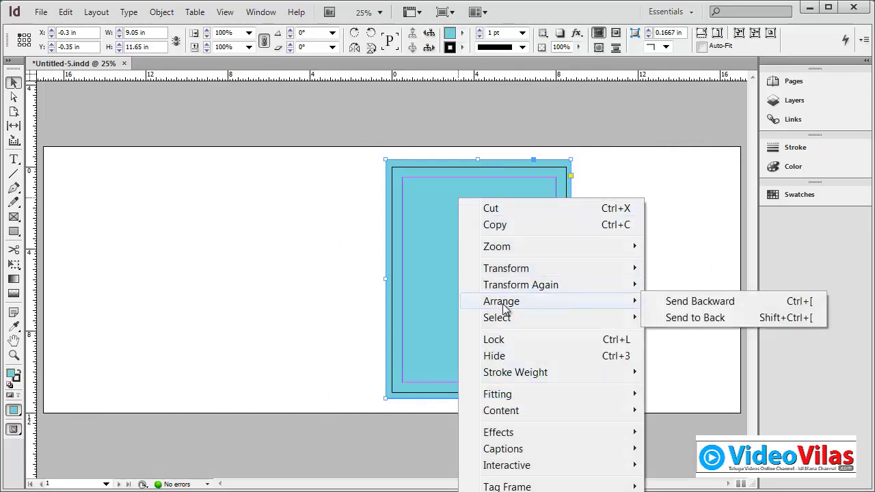
click(694, 318)
click(646, 258)
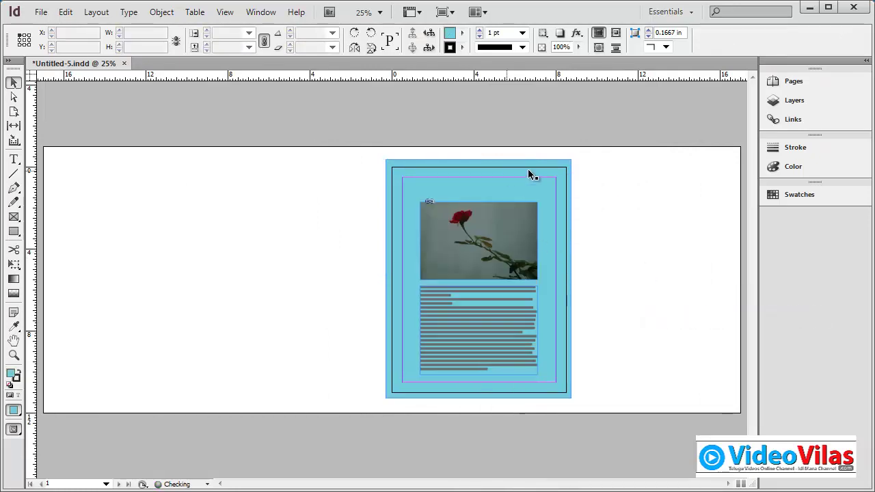
Zoom in on the page with the Zoom tool.
key(z)
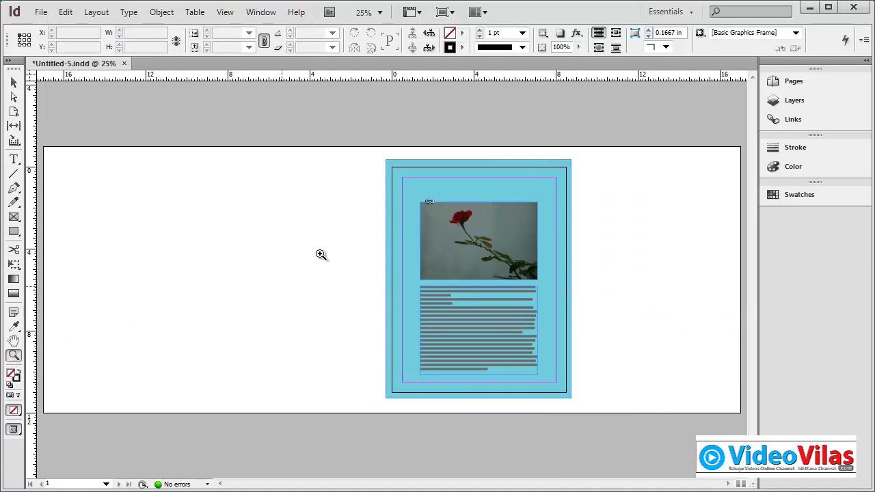
drag(374, 153, 582, 406)
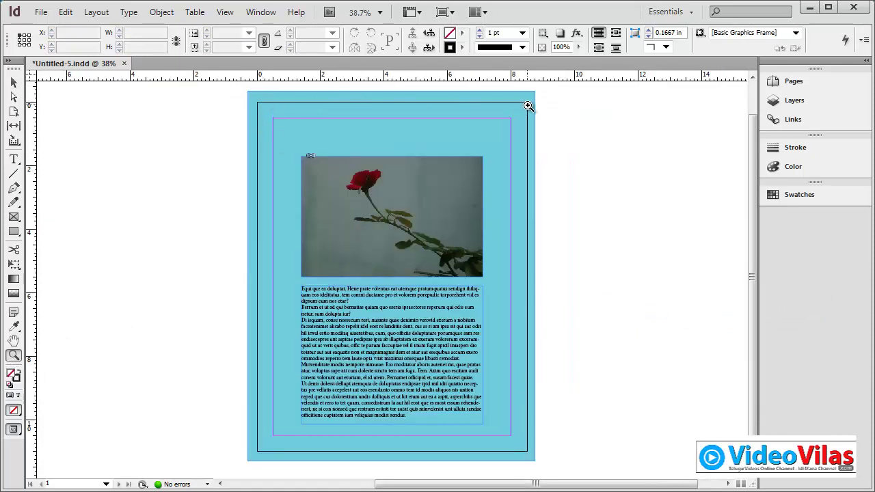
click(15, 84)
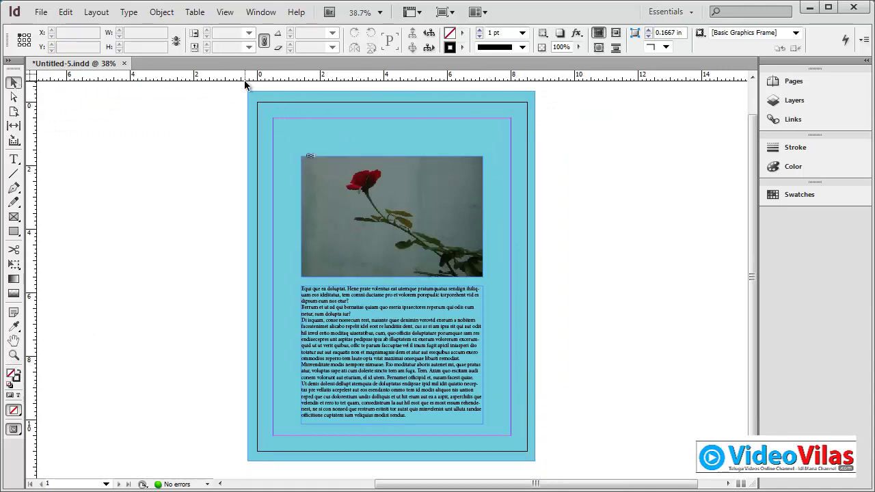
Switch between Preview and Normal screen modes, ending in Preview.
click(444, 12)
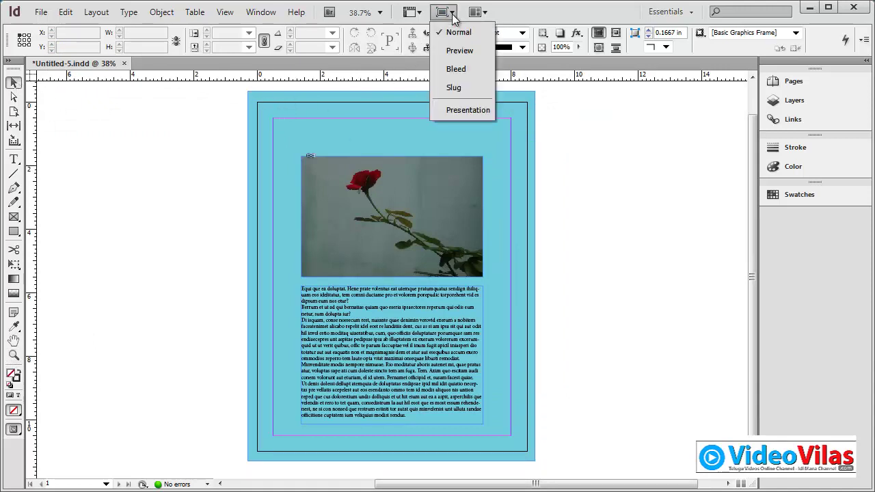
click(460, 52)
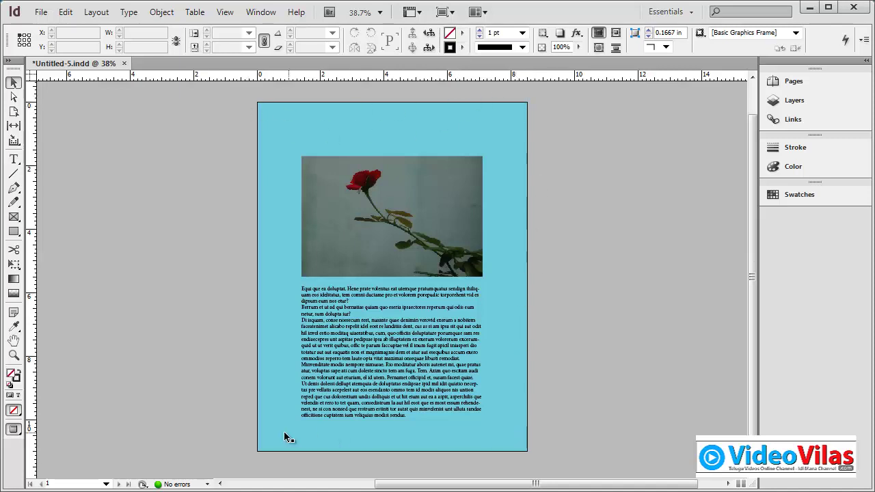
click(444, 11)
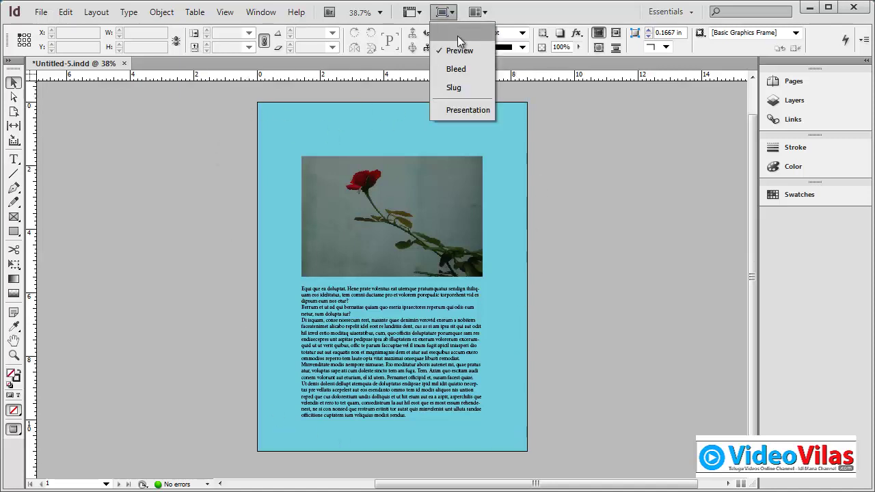
click(457, 33)
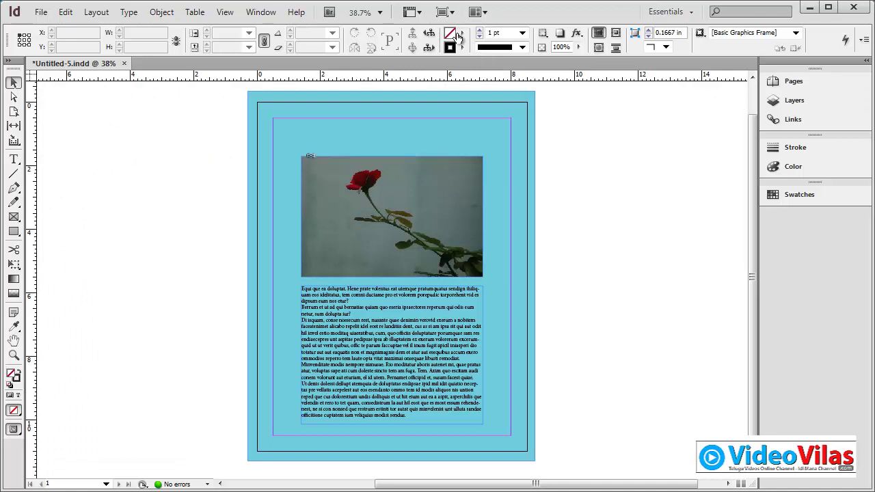
click(443, 12)
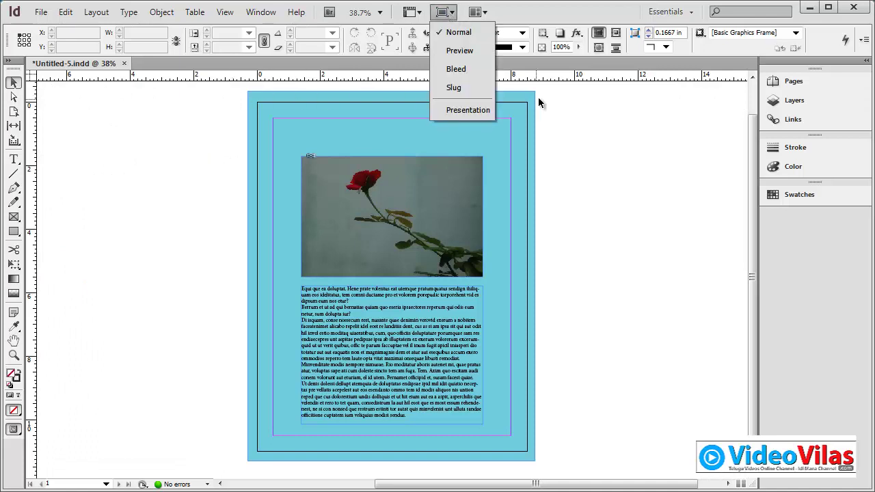
click(474, 53)
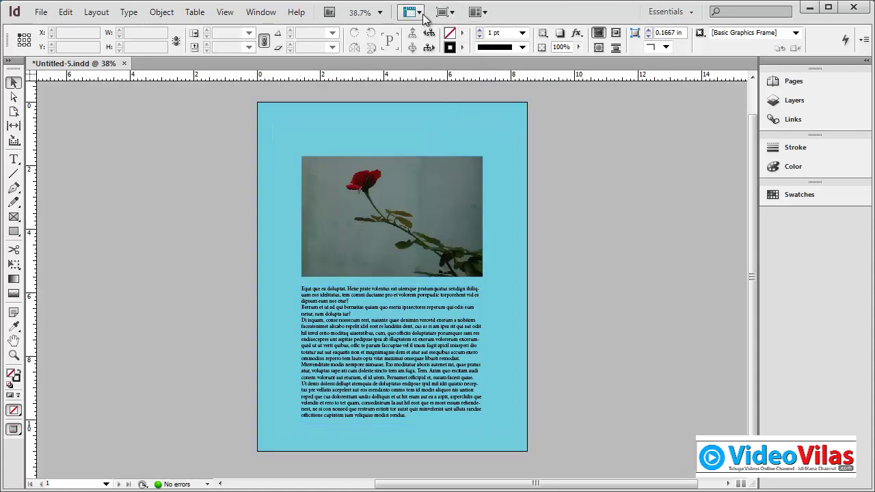
click(444, 11)
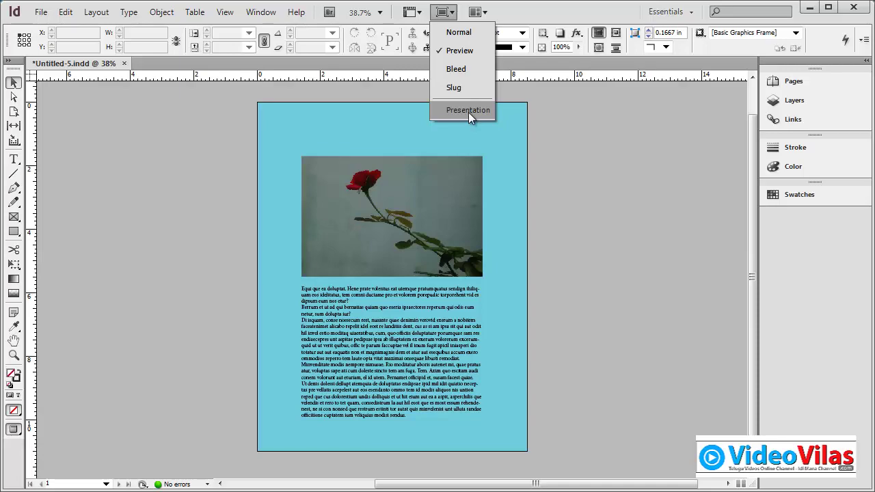
click(468, 112)
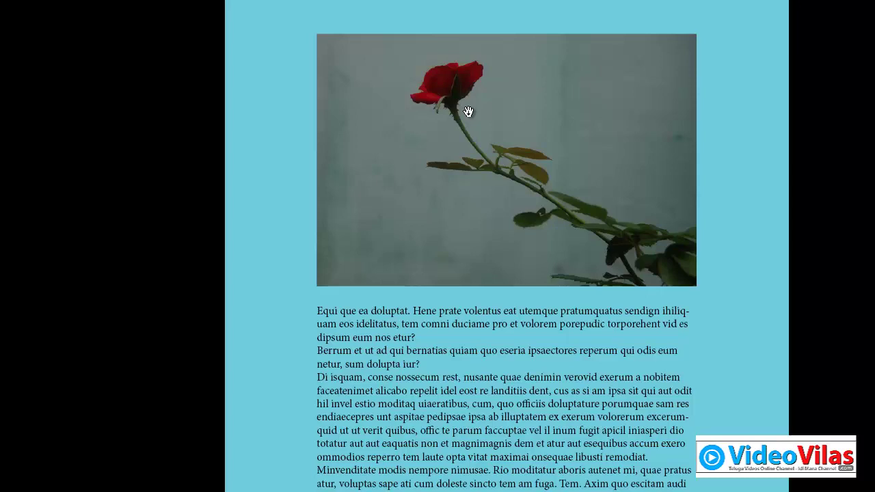
key(Escape)
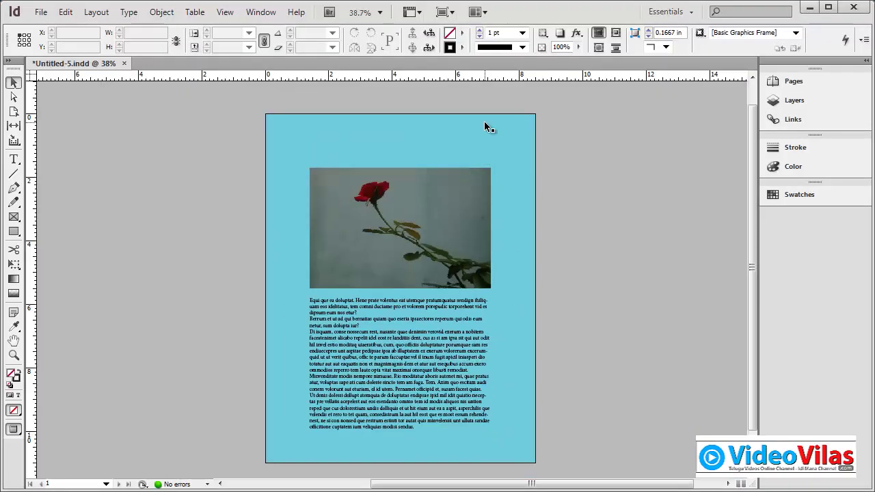
click(454, 11)
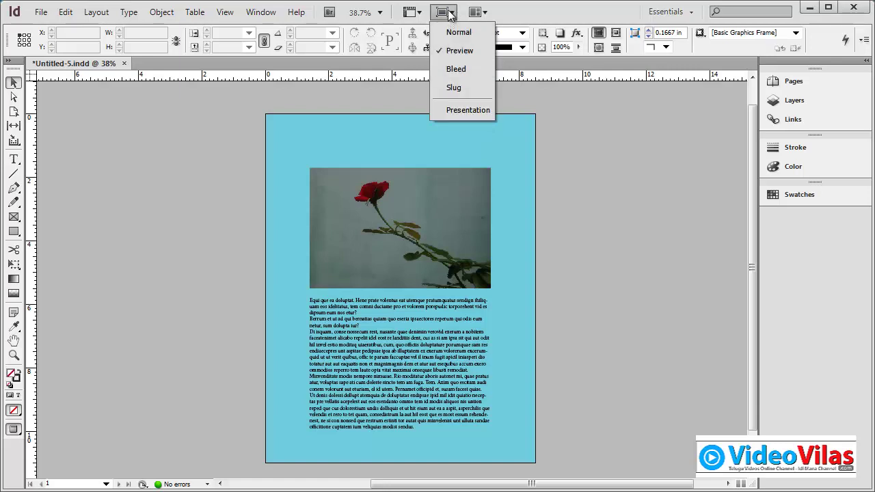
Return to Normal screen mode, zoom in on the rose and pan slightly.
click(169, 130)
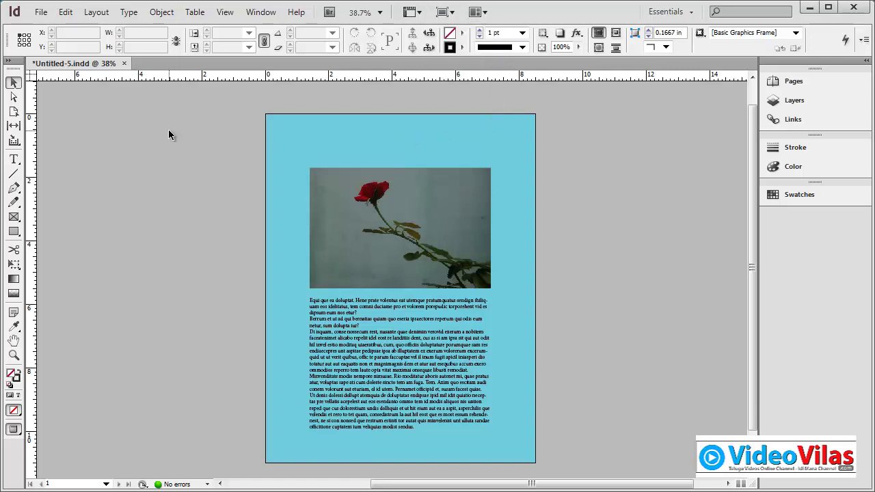
click(443, 12)
click(454, 28)
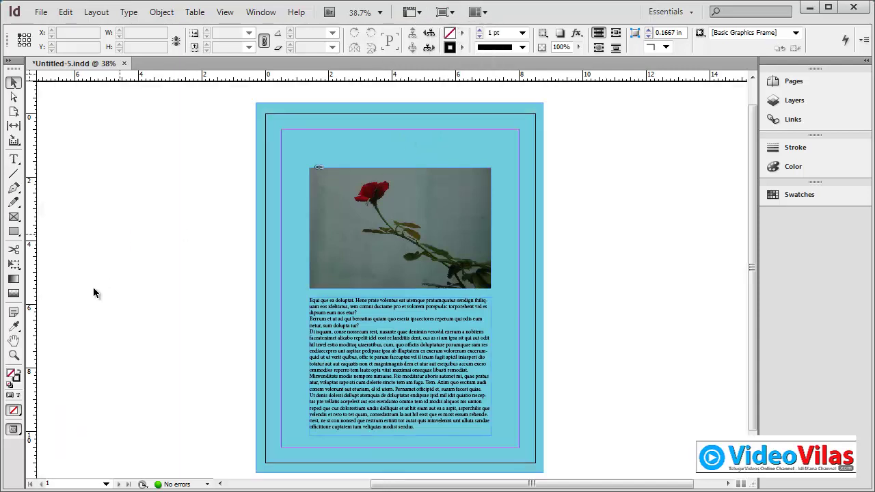
click(22, 356)
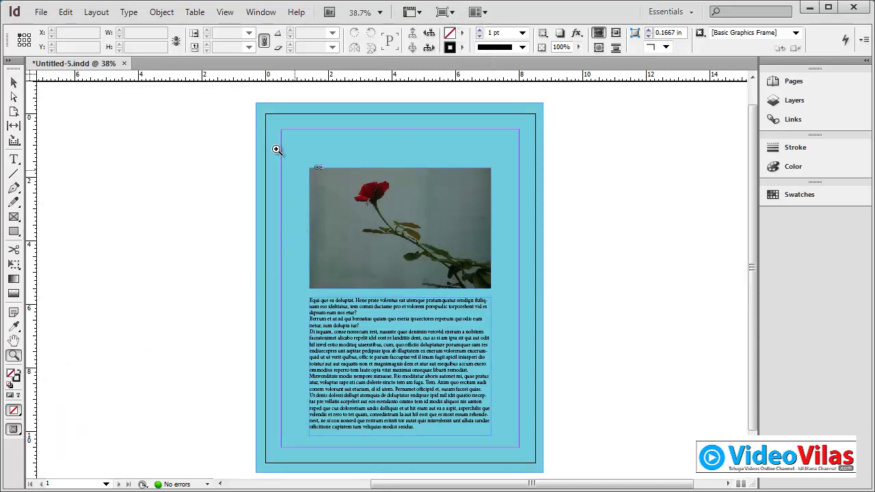
drag(243, 123, 500, 297)
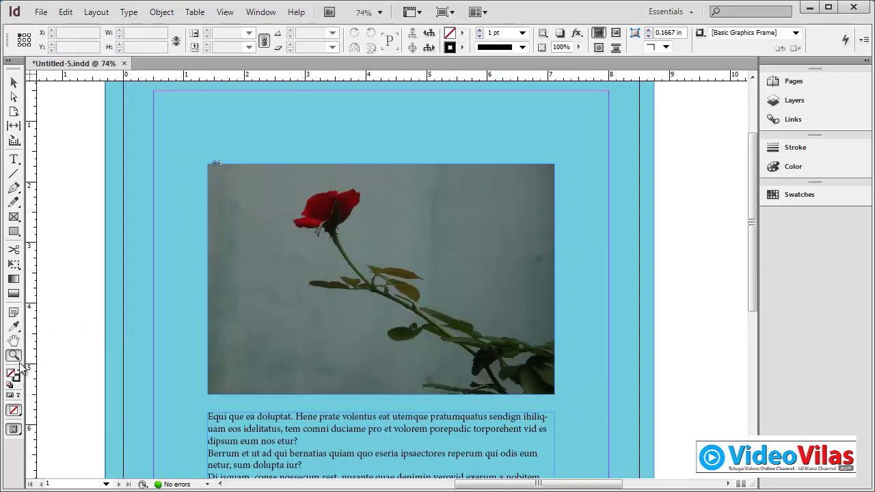
click(13, 340)
mouse_move(359, 248)
mouse_down()
mouse_move(418, 177)
mouse_move(355, 233)
mouse_up()
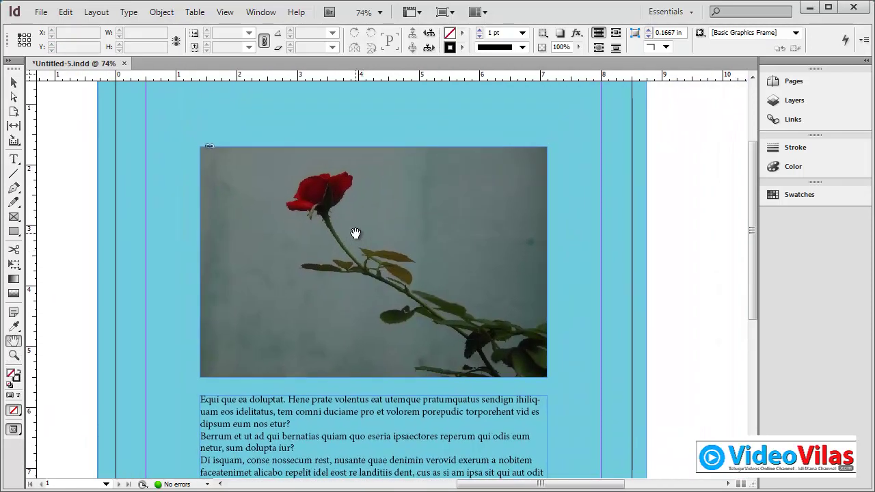
Set the view zoom to 100%.
click(261, 12)
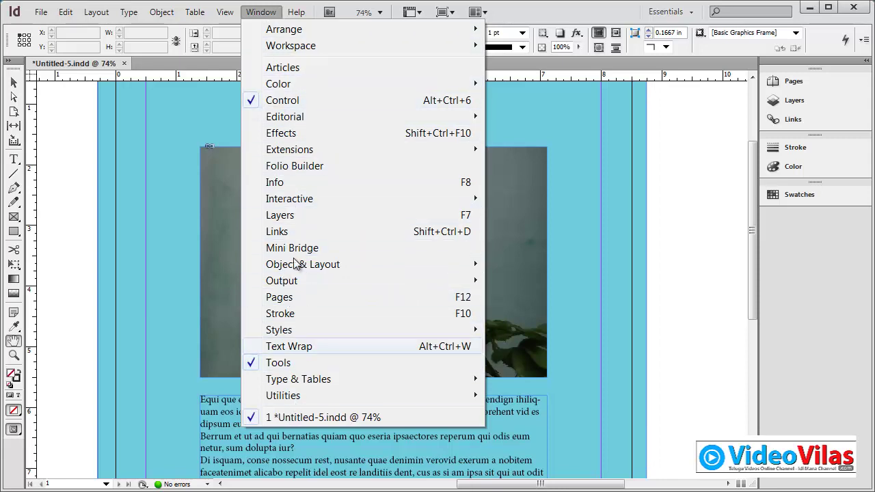
mouse_move(281, 280)
click(410, 13)
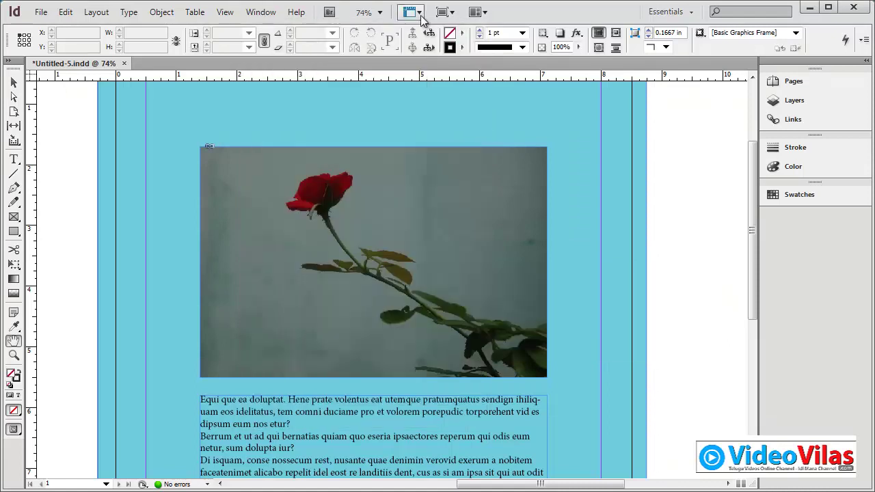
click(380, 12)
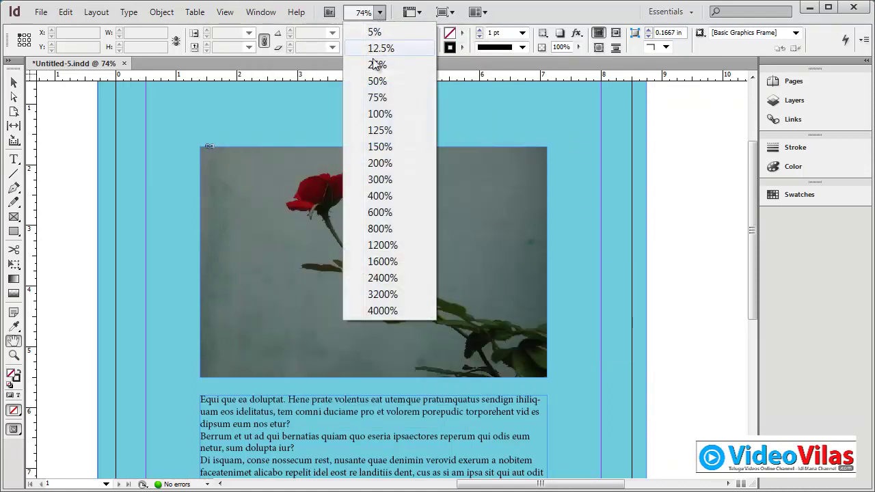
click(377, 115)
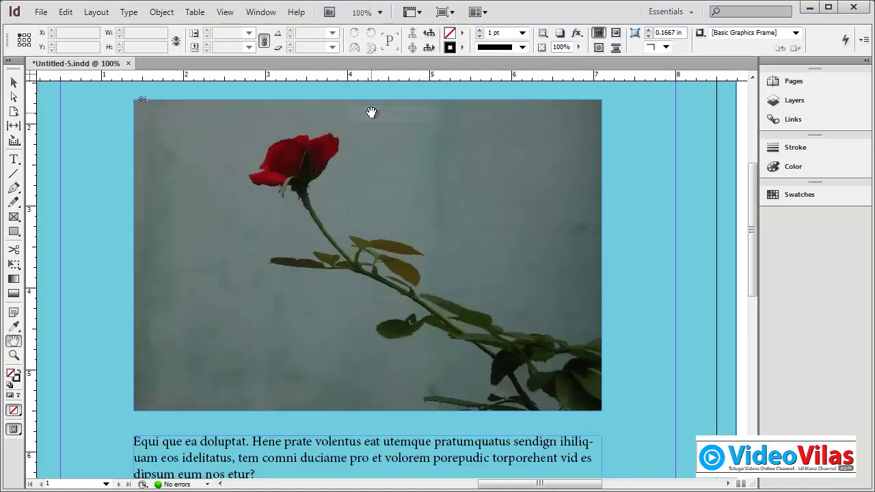
click(418, 14)
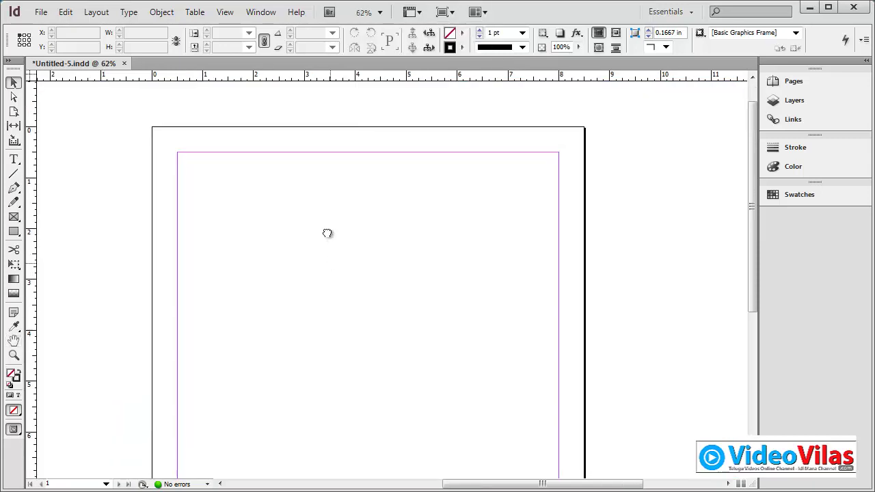
Draw a text frame inside the page margins and fill it with placeholder text.
click(14, 159)
drag(211, 164, 553, 440)
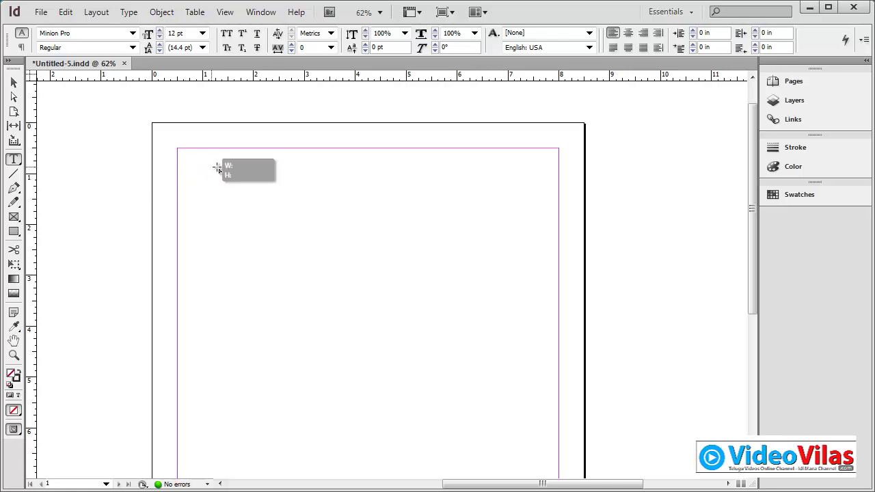
click(128, 12)
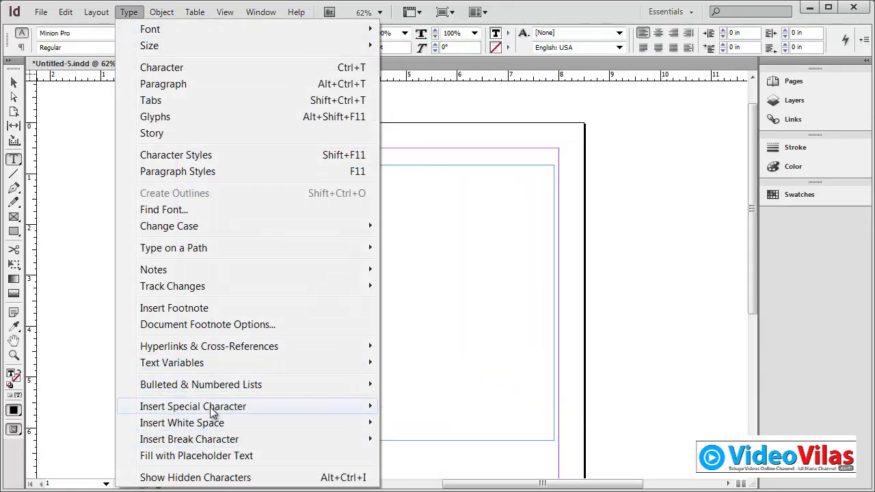
click(207, 457)
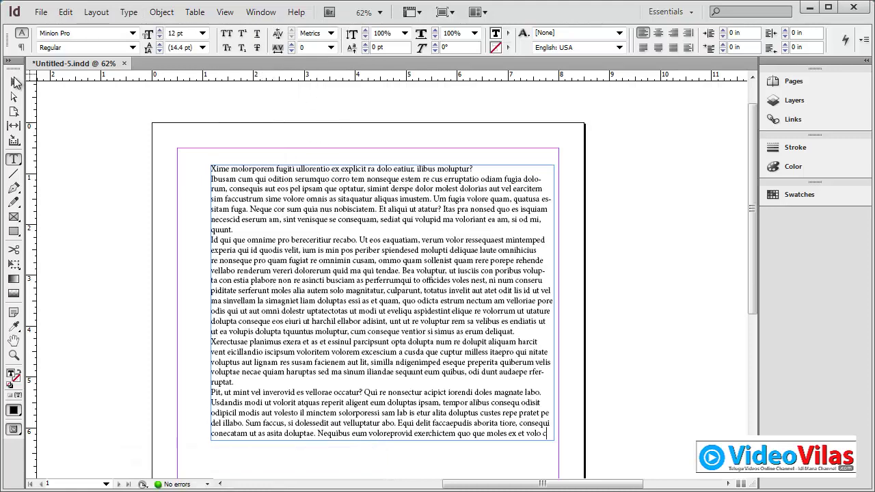
click(15, 82)
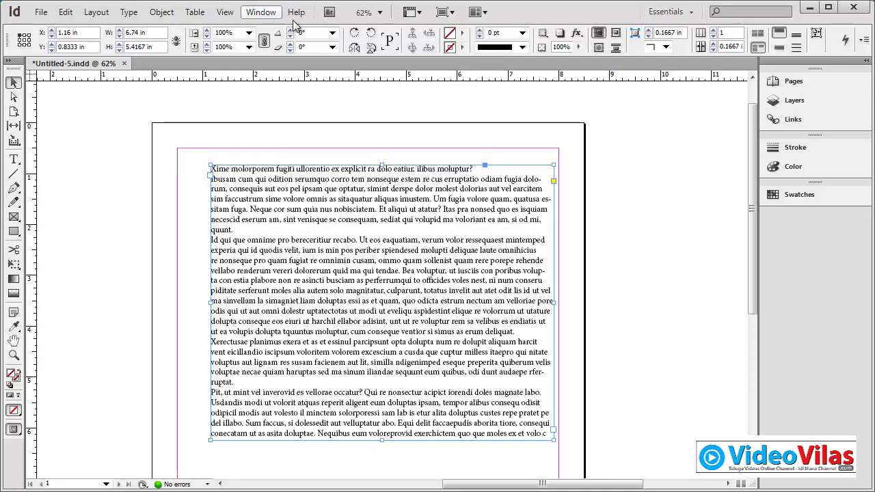
Nudge the placeholder text frame down to X 1.135 in, Y 1.125 in.
click(444, 12)
click(413, 12)
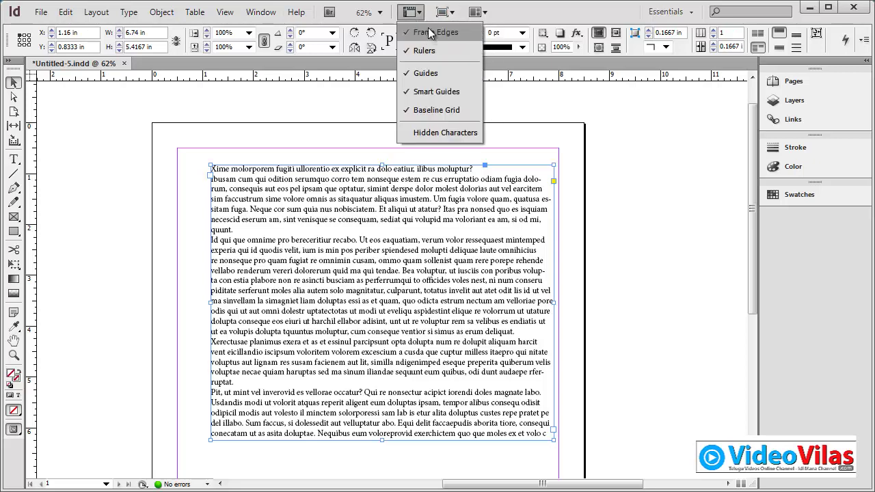
click(132, 175)
click(115, 205)
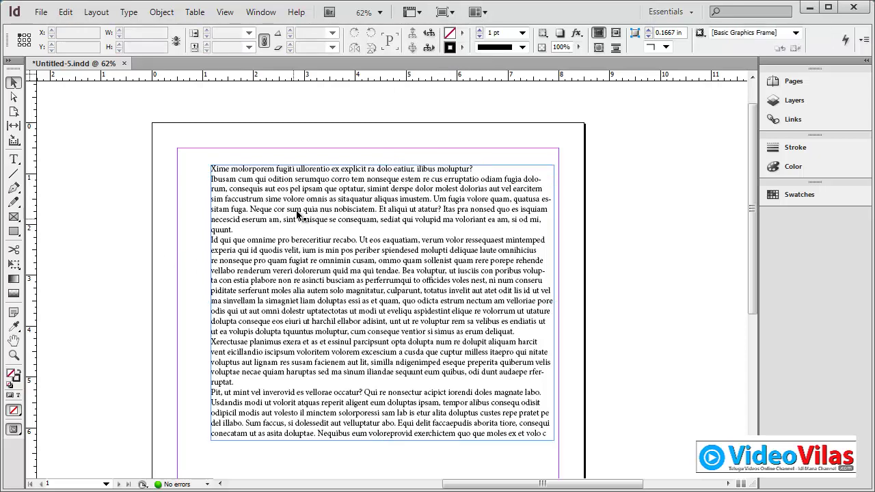
drag(297, 213, 295, 228)
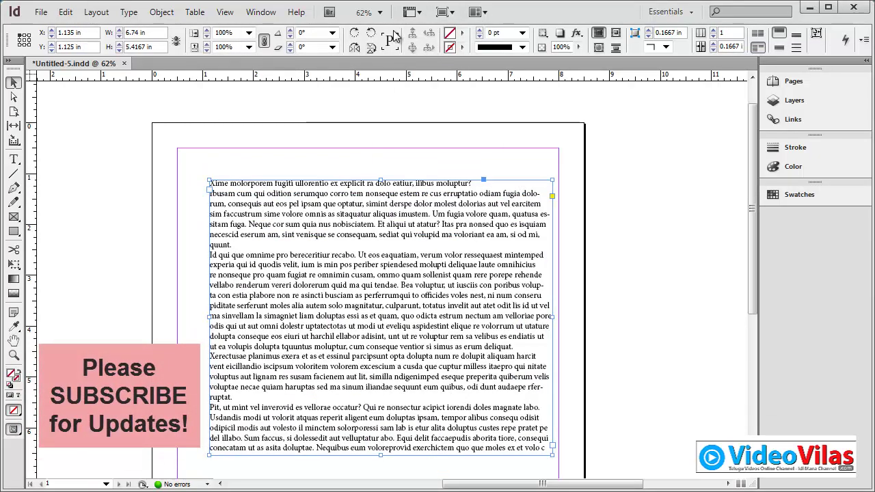
Hide frame edges via View Options.
click(353, 151)
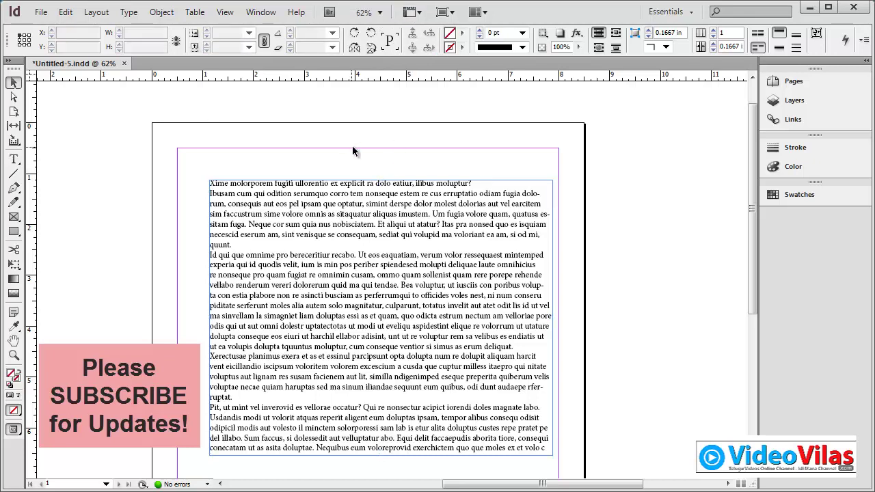
click(390, 216)
click(419, 13)
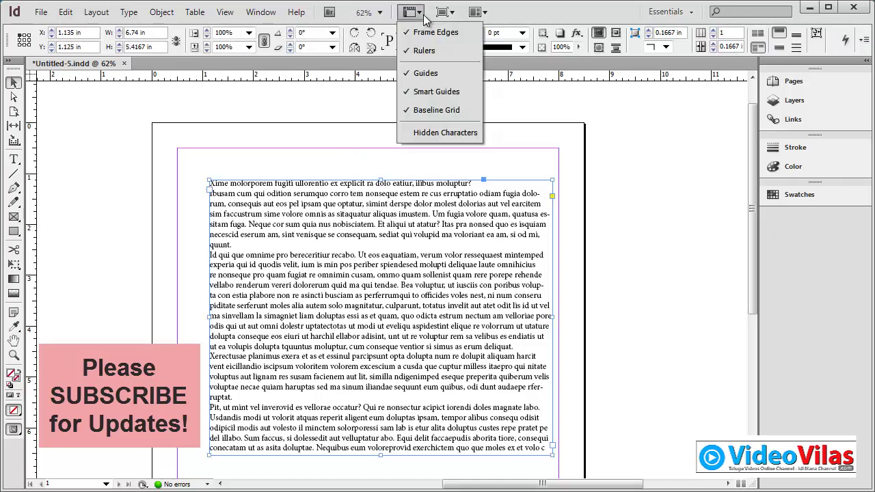
click(435, 32)
click(439, 129)
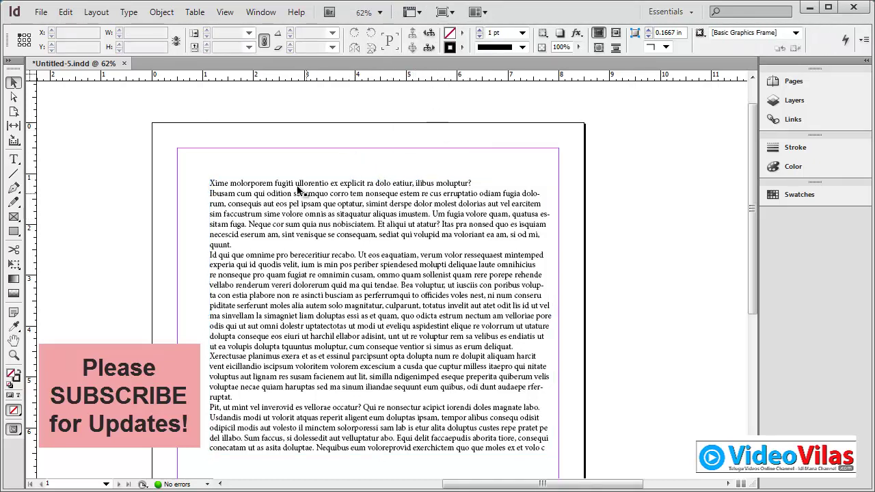
Zoom in to show the baseline grid and move the text frame to X 0.96 in, Y 0.625 in.
click(458, 376)
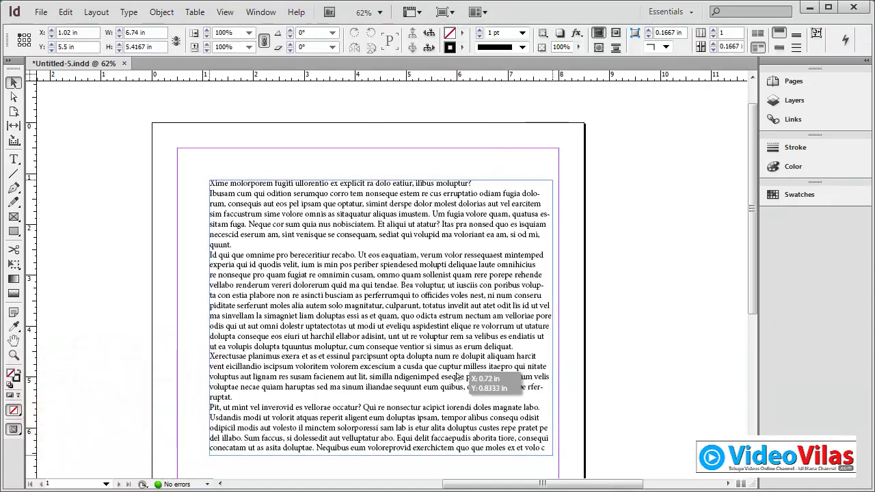
drag(458, 377, 439, 358)
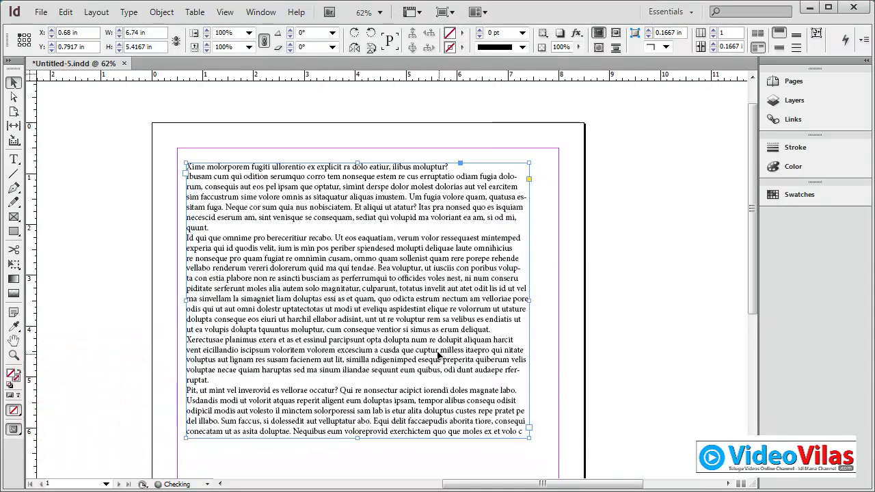
click(572, 404)
click(419, 101)
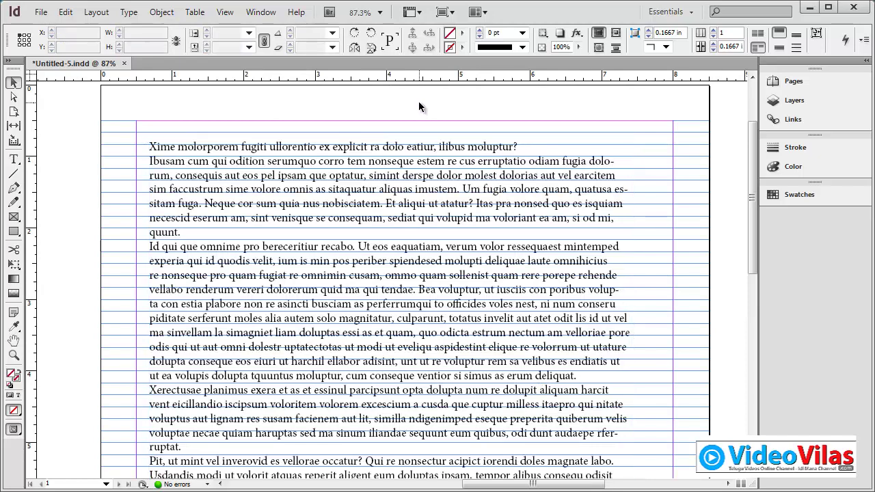
drag(333, 152, 364, 211)
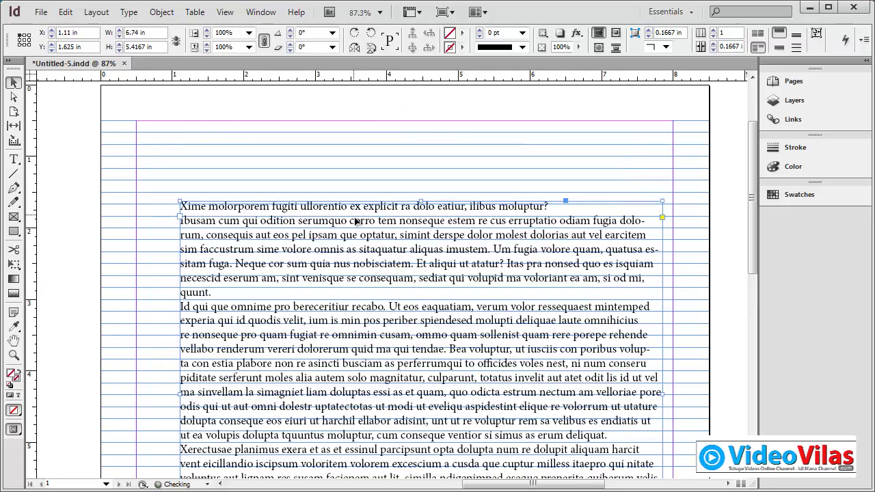
click(346, 114)
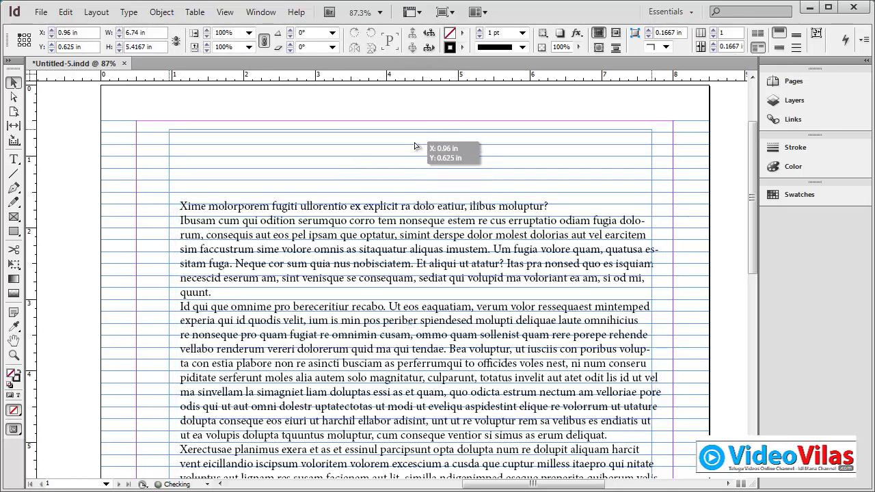
drag(425, 218, 414, 145)
click(419, 13)
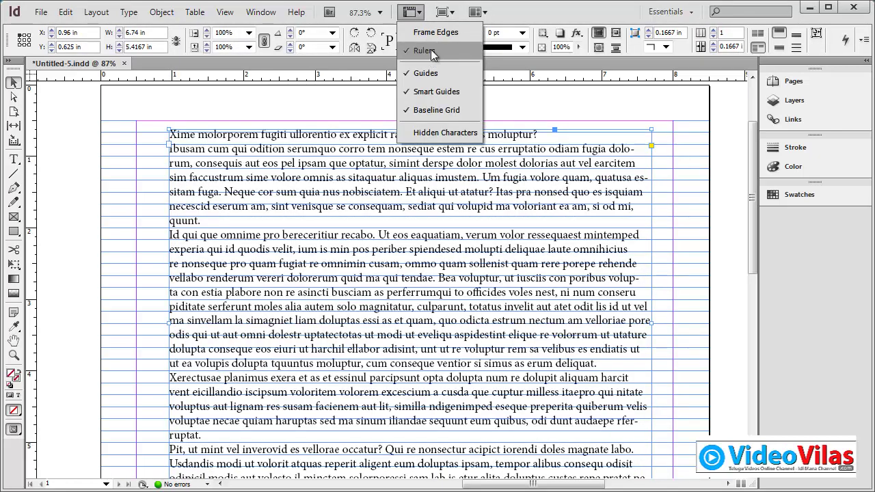
click(433, 52)
click(410, 12)
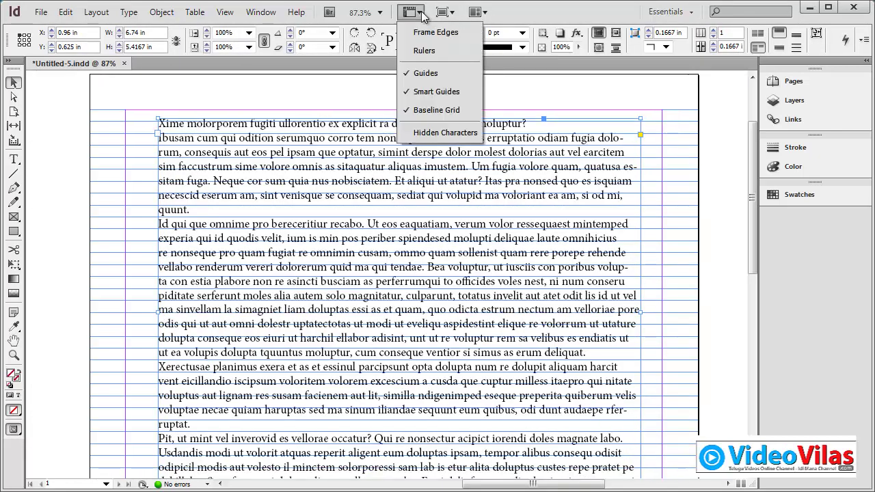
click(423, 51)
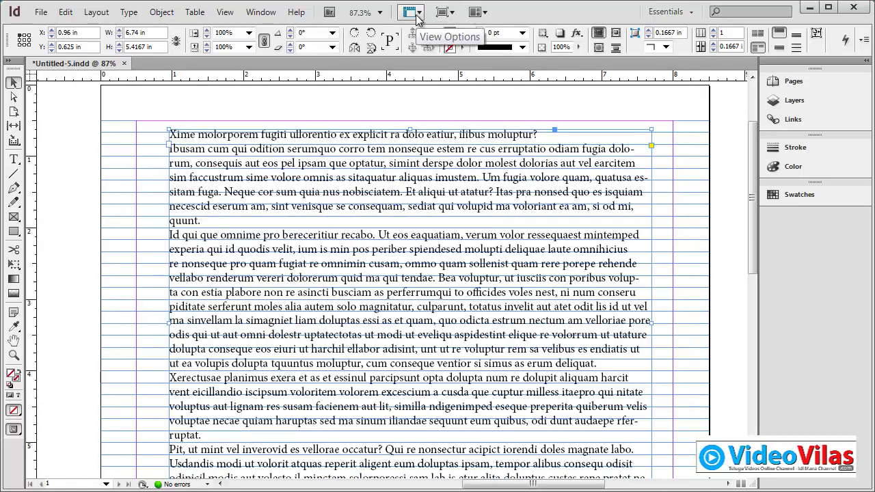
click(417, 16)
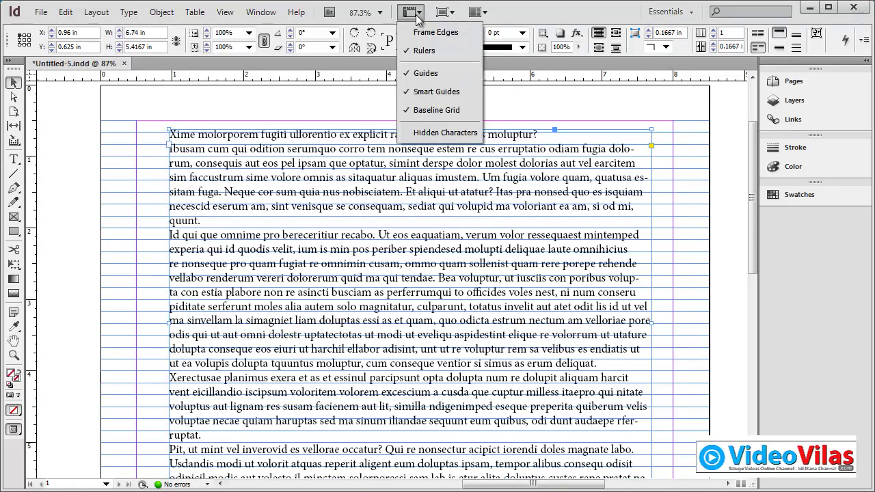
click(418, 72)
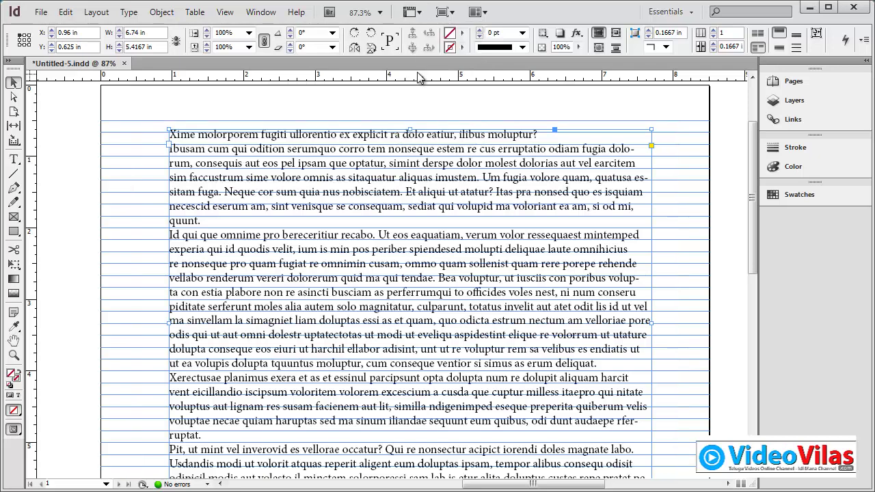
click(412, 12)
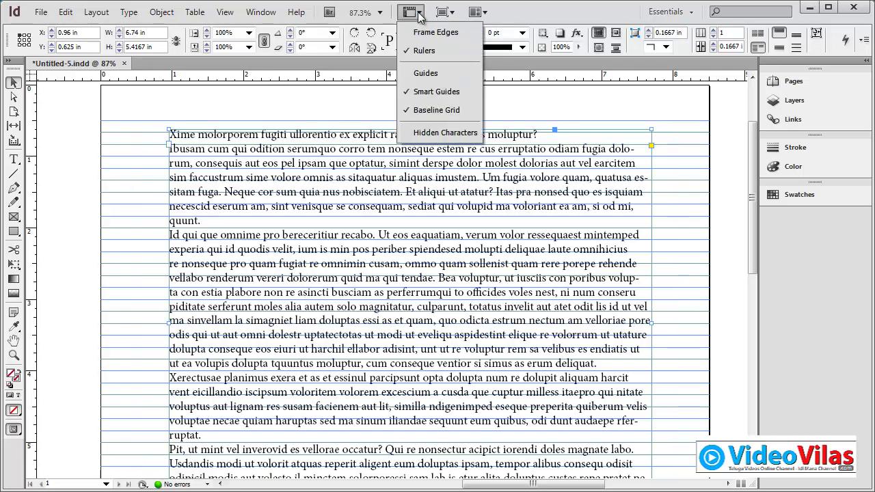
click(424, 74)
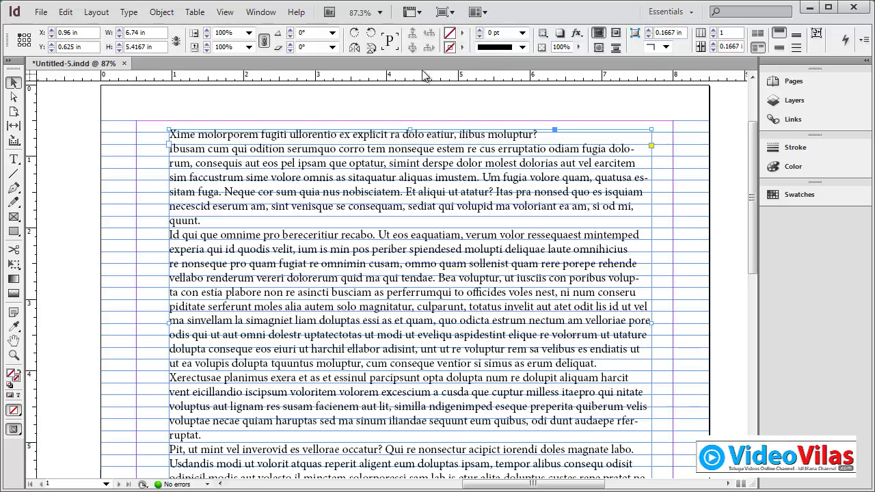
click(417, 12)
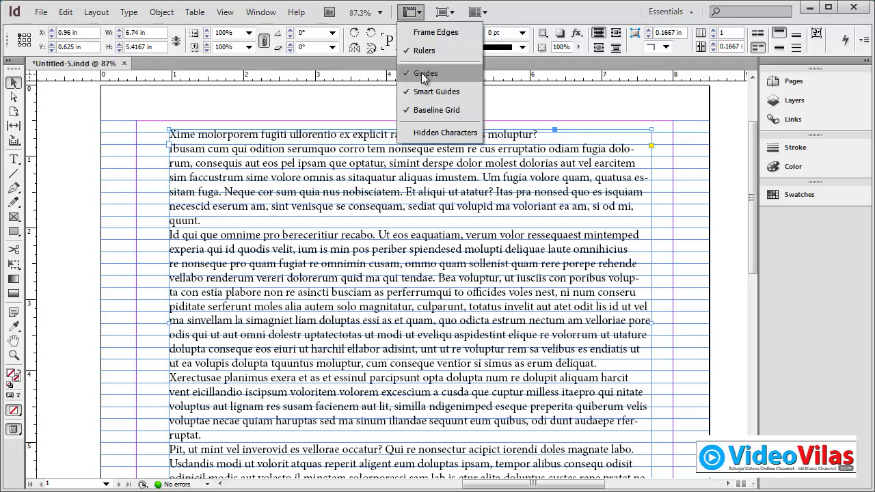
Move the placeholder text frame to X 0.88 in, Y 0.9583 in.
click(362, 106)
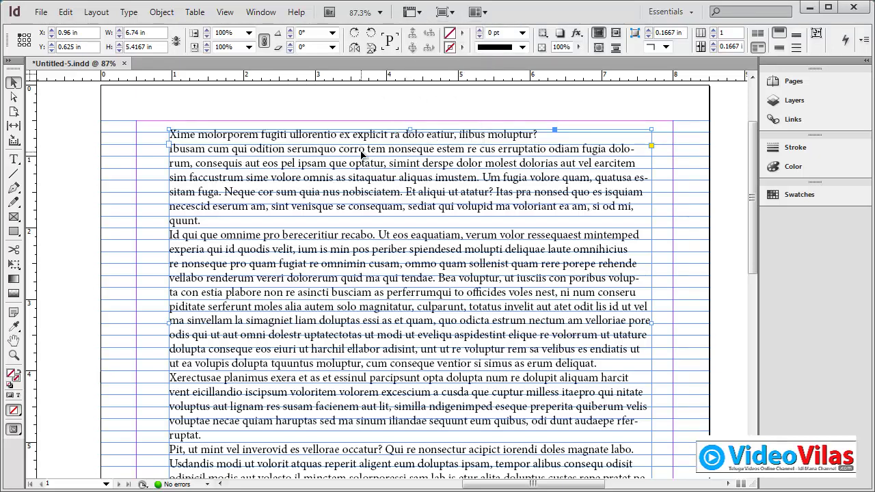
mouse_move(362, 155)
mouse_down()
mouse_move(301, 123)
mouse_move(397, 161)
mouse_move(377, 163)
mouse_up()
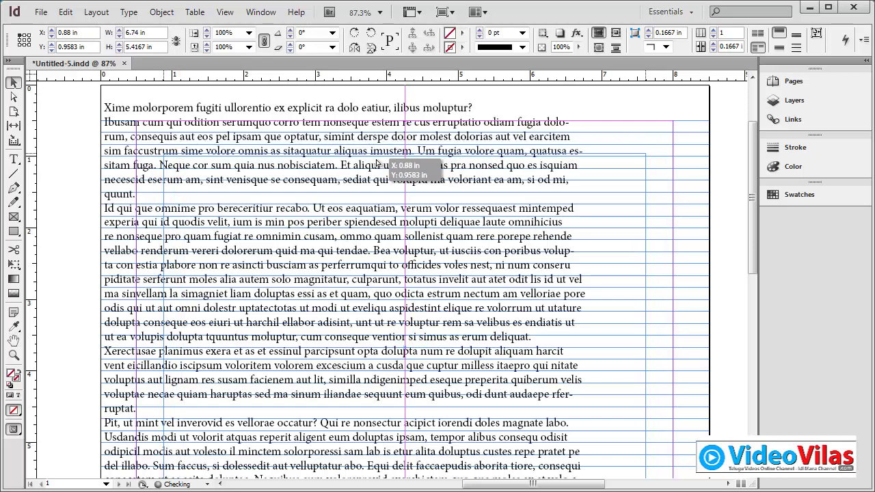
drag(377, 162, 376, 162)
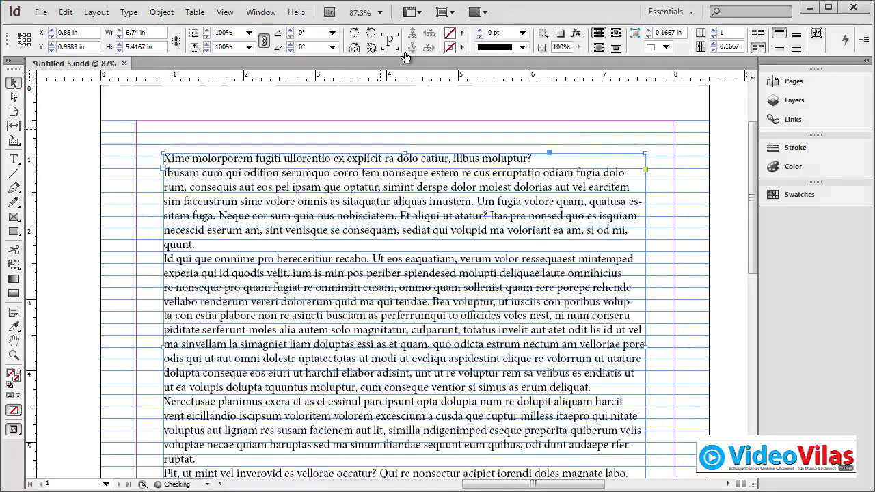
Toggle the baseline grid off and on twice, leaving it visible.
click(410, 12)
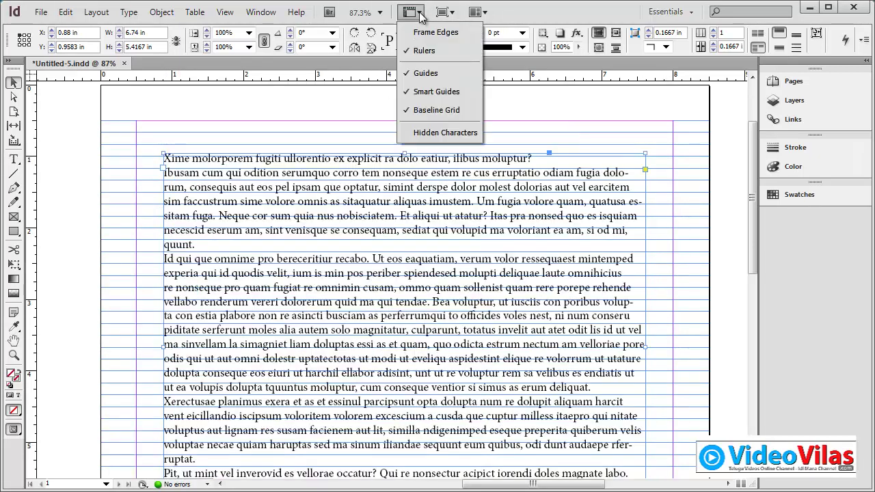
click(428, 108)
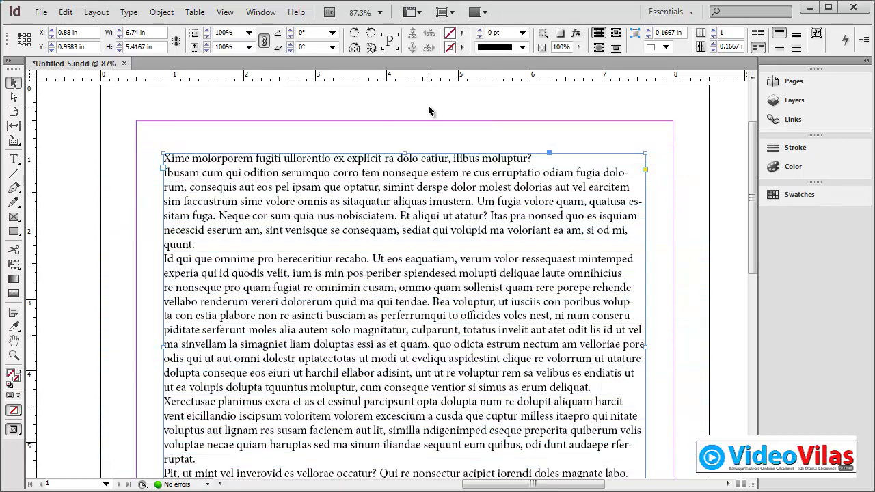
click(415, 19)
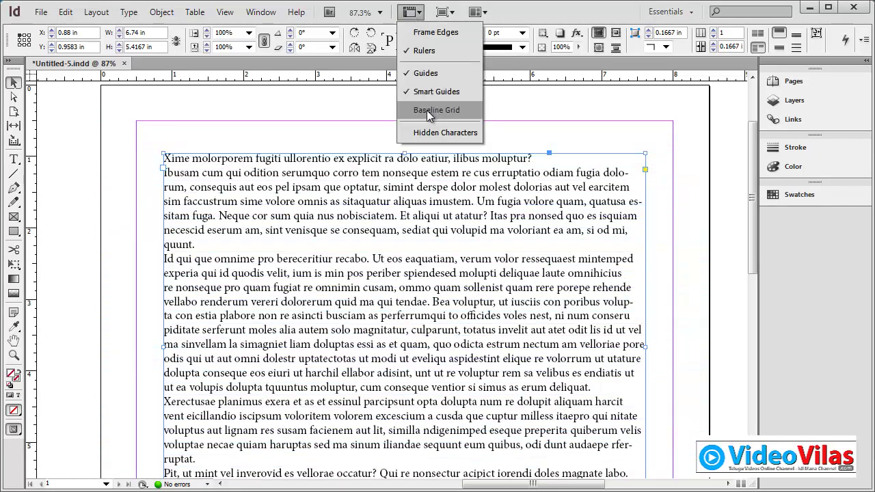
click(427, 110)
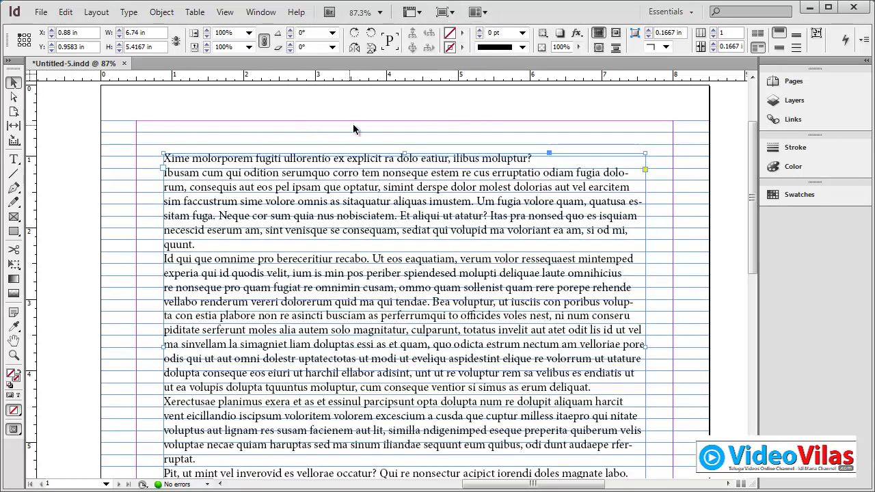
click(408, 12)
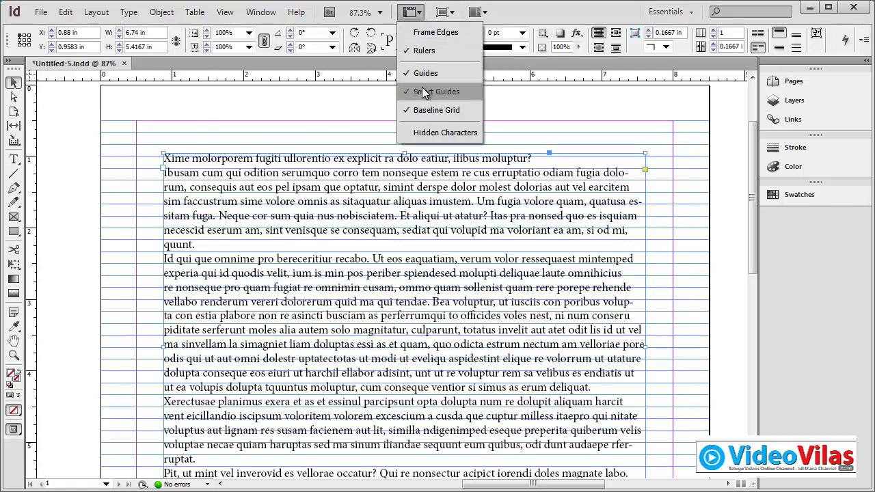
click(427, 109)
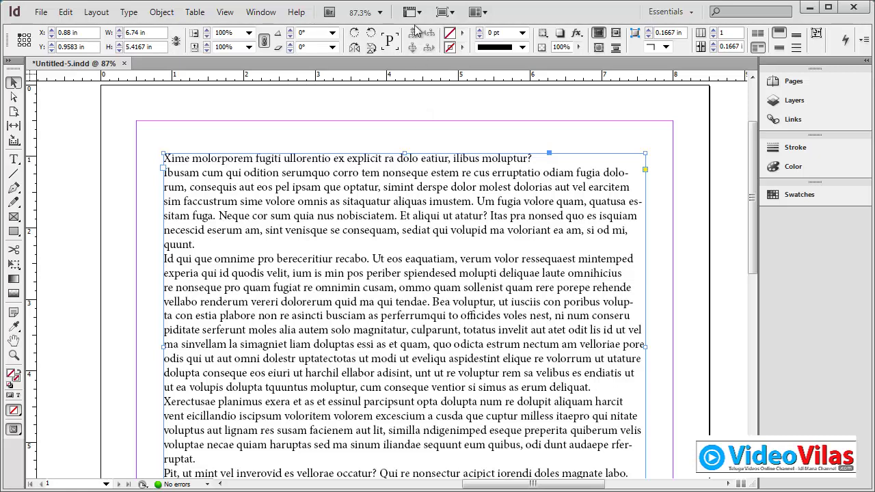
click(410, 12)
click(432, 109)
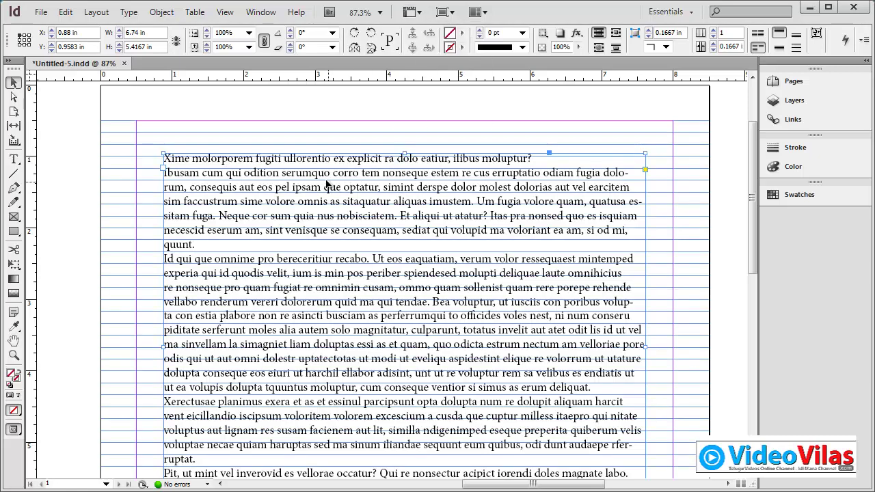
Drag the text frame to snap against the left margin at X 0.5 in, Y 0.6667 in.
drag(315, 164, 290, 138)
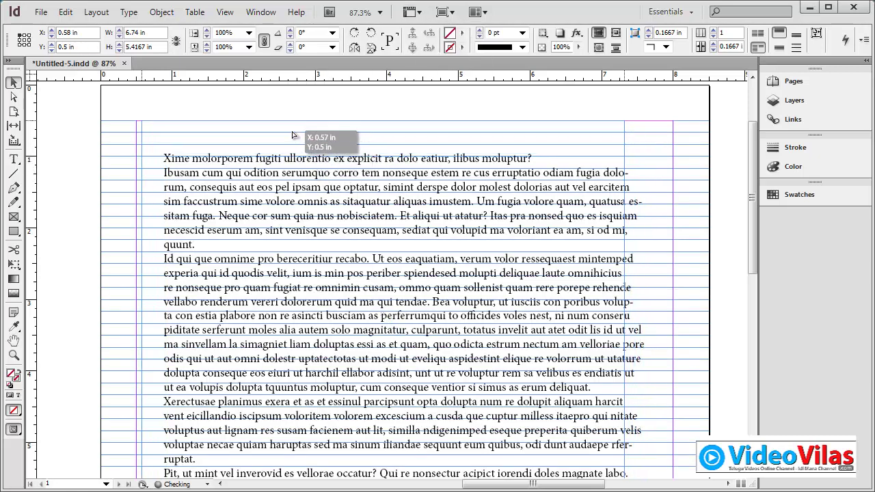
drag(289, 138, 289, 142)
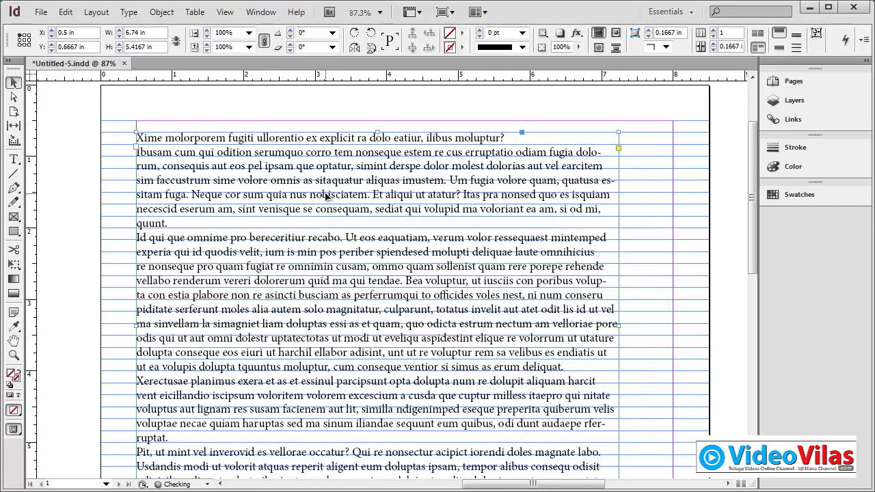
click(429, 104)
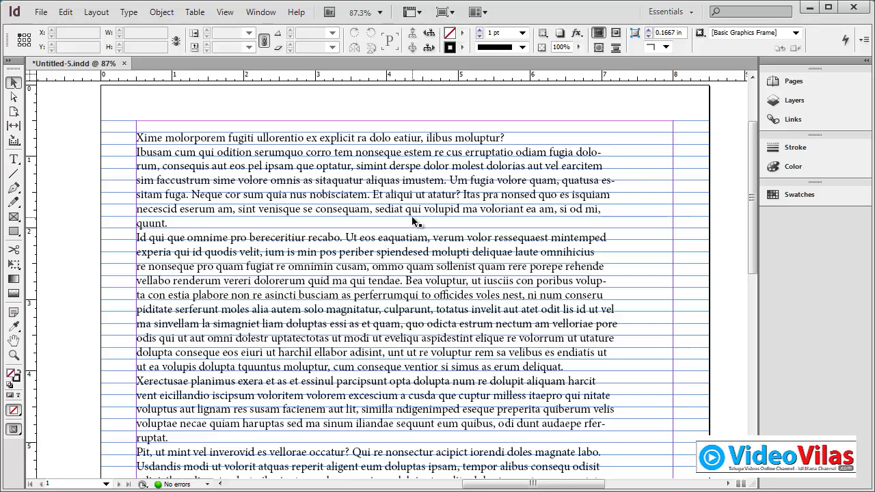
click(421, 16)
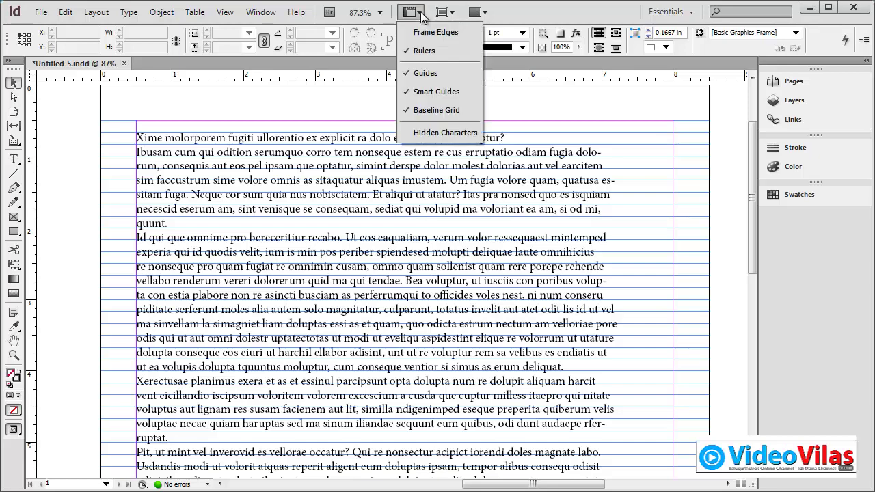
click(429, 132)
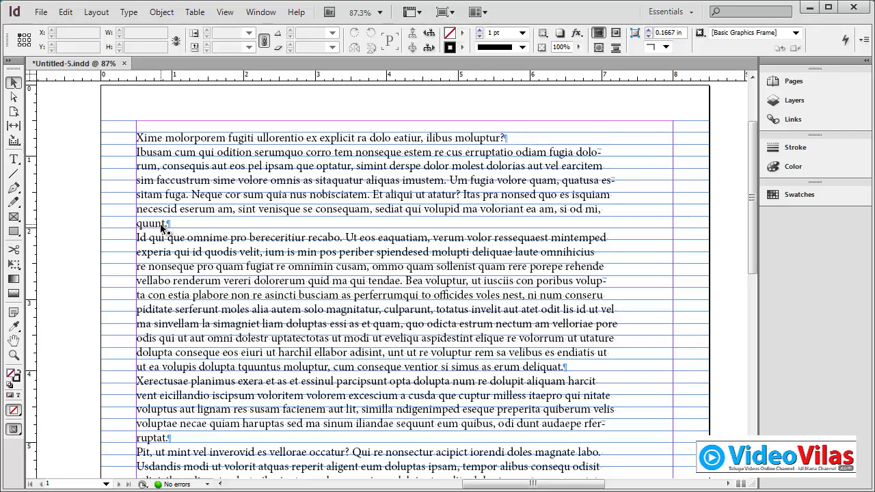
scroll(155, 367, down, 2)
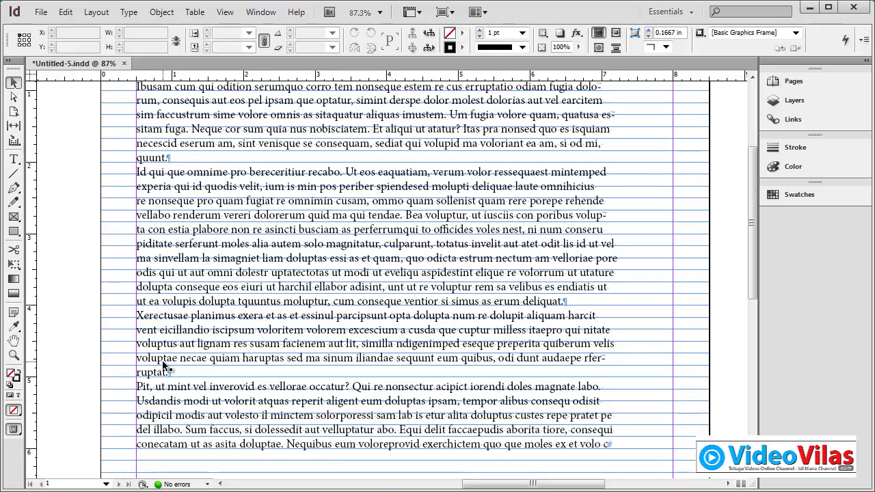
scroll(173, 357, down, 1)
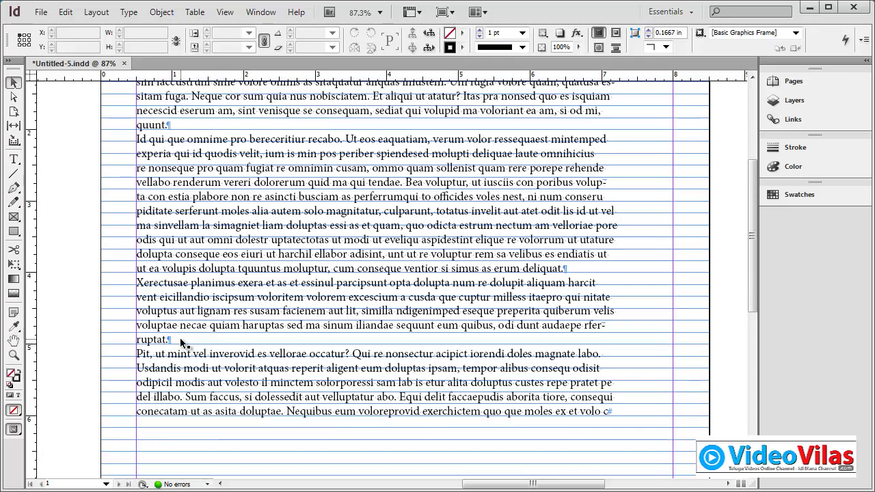
scroll(313, 338, up, 4)
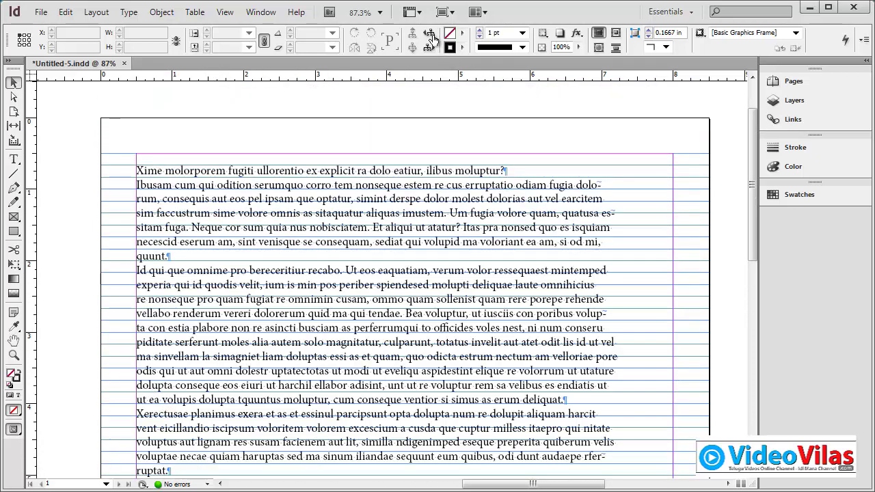
click(410, 12)
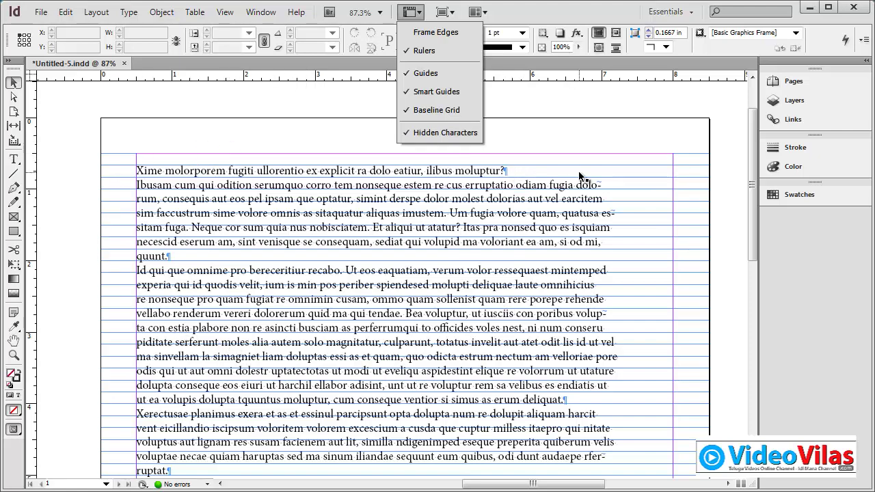
Hide the paragraph marks and the baseline grid.
click(441, 133)
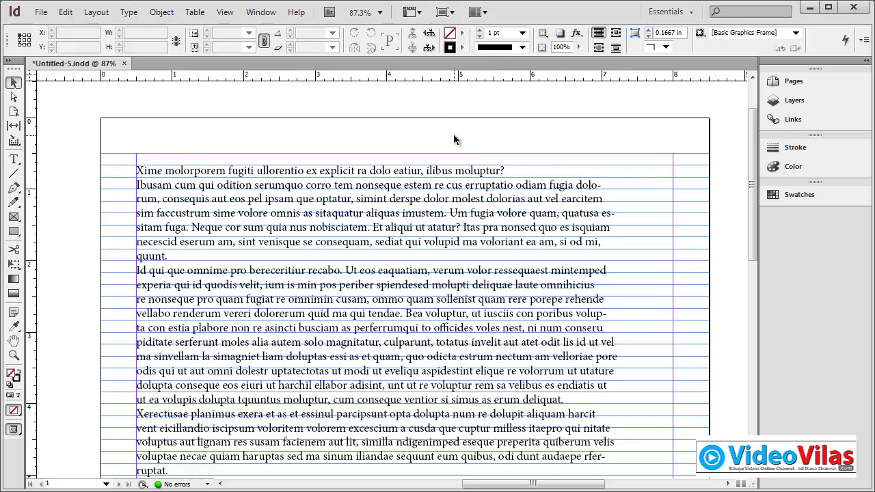
click(410, 12)
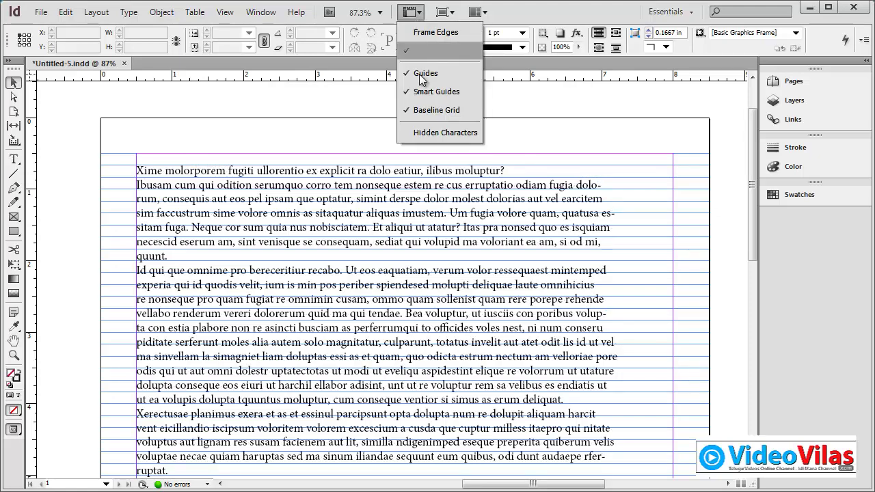
click(421, 111)
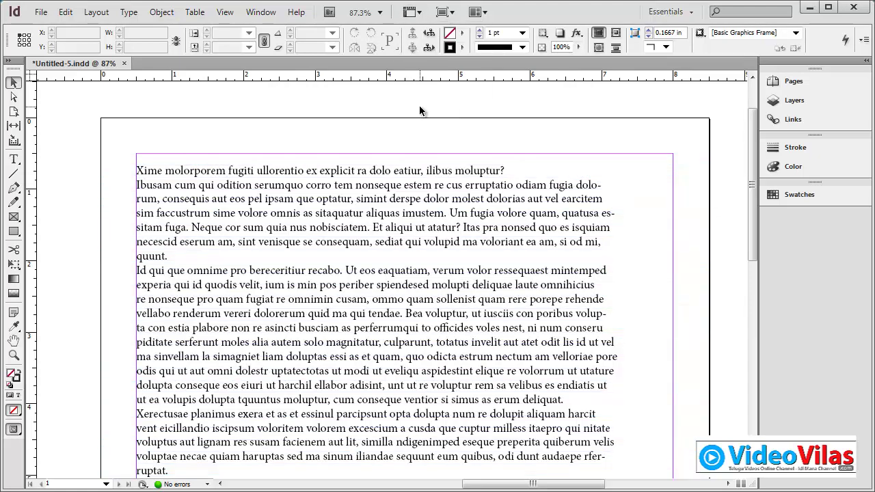
Show frame edges and nudge the text frame slightly right of the left margin.
click(418, 12)
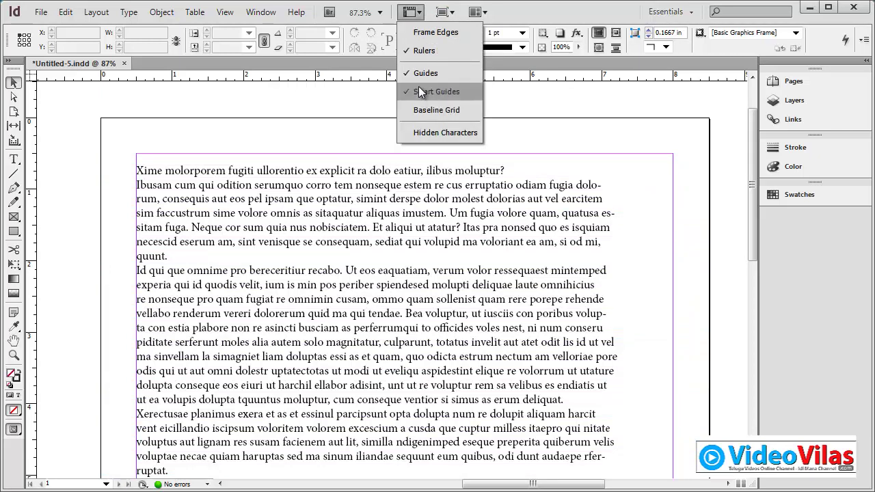
click(423, 33)
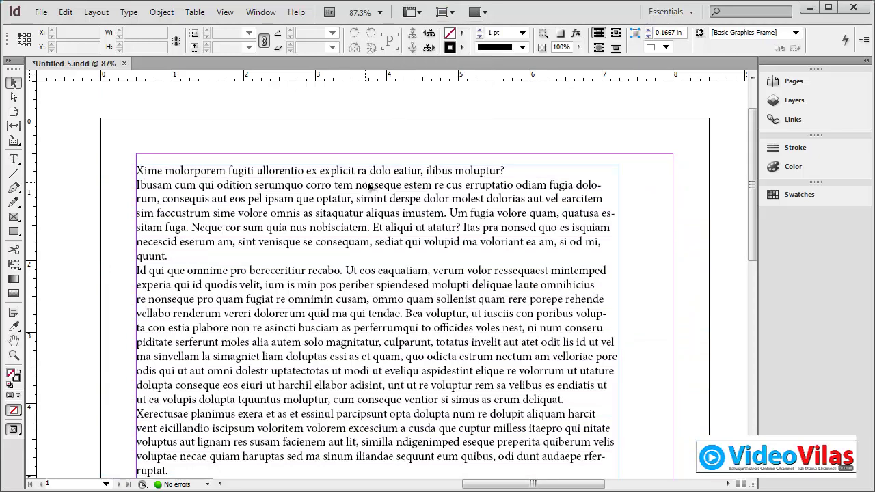
drag(367, 186, 385, 185)
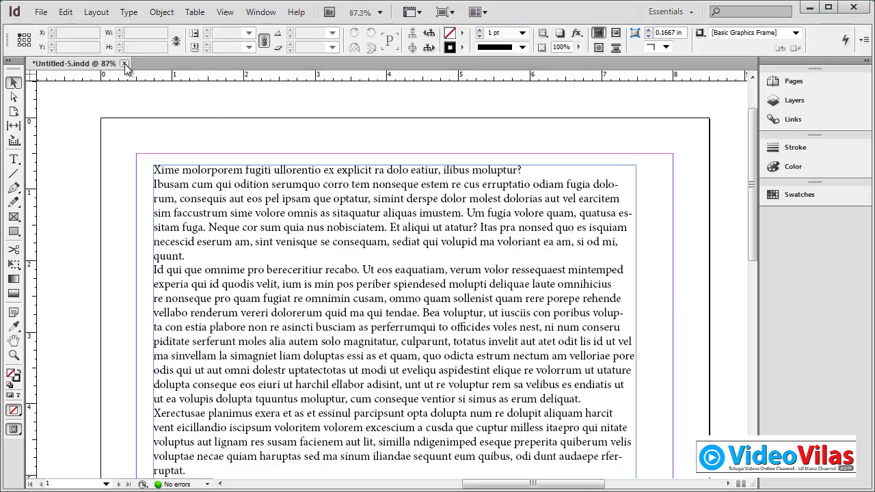
Place the text frame in the top-left margin corner at X 0.5 in, Y 0.4583 in.
click(482, 12)
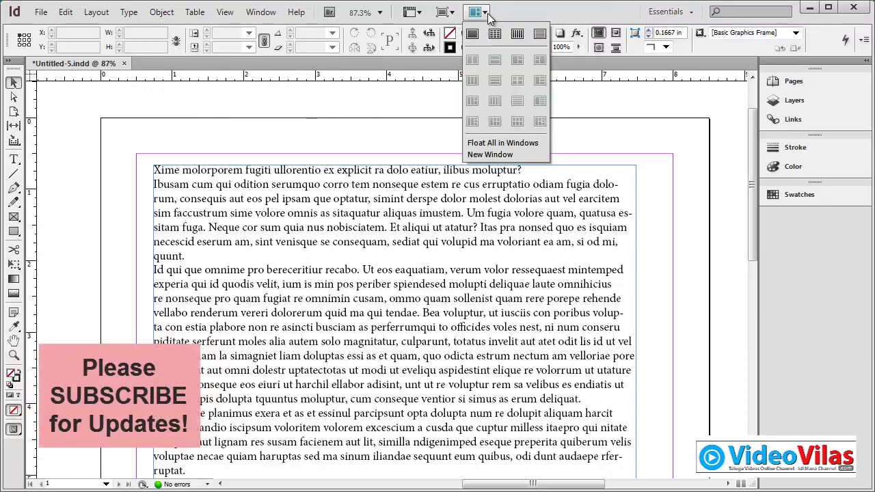
click(391, 108)
drag(417, 197, 425, 191)
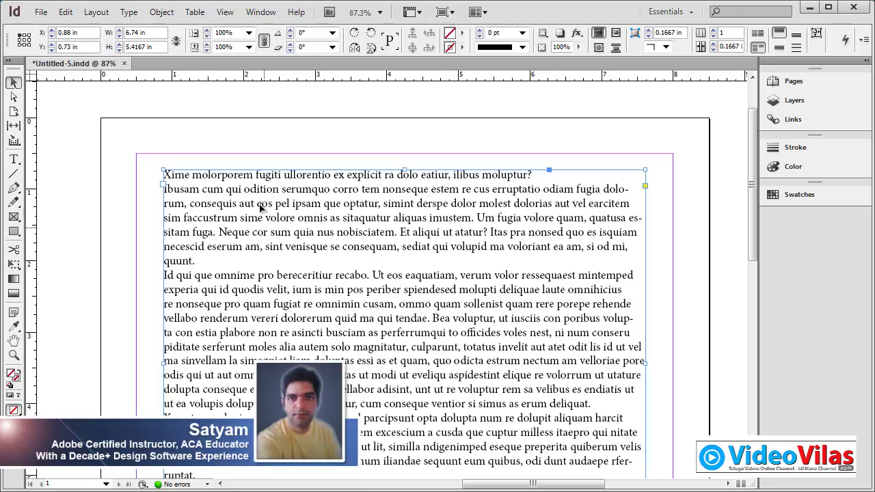
drag(257, 194, 229, 174)
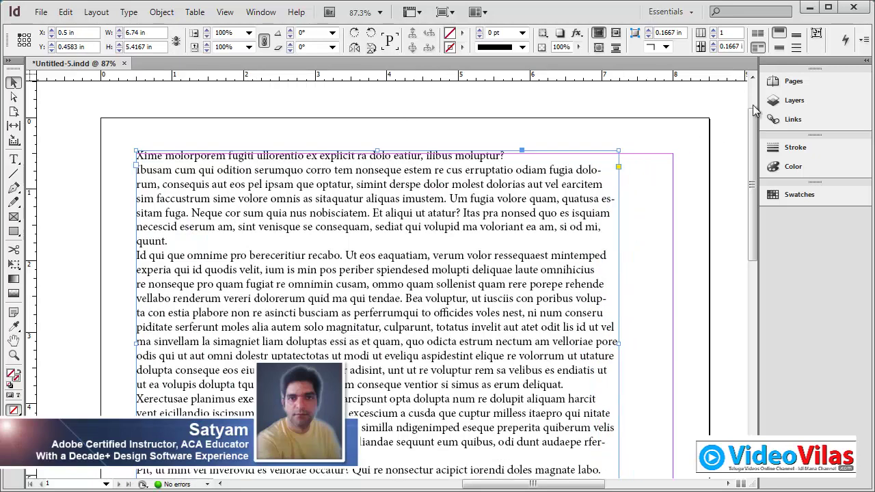
click(789, 83)
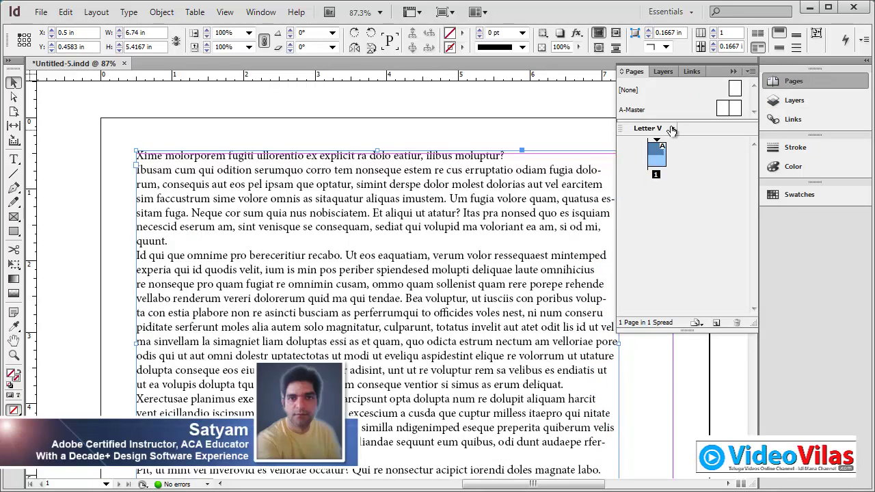
click(449, 234)
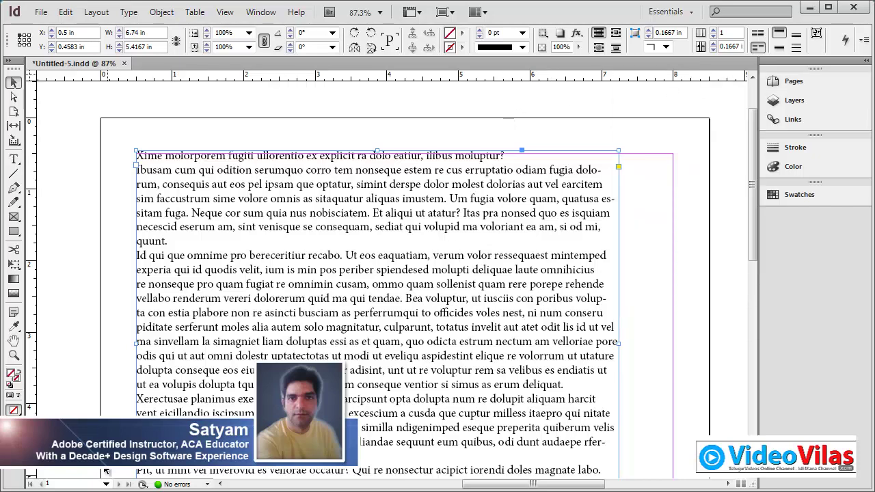